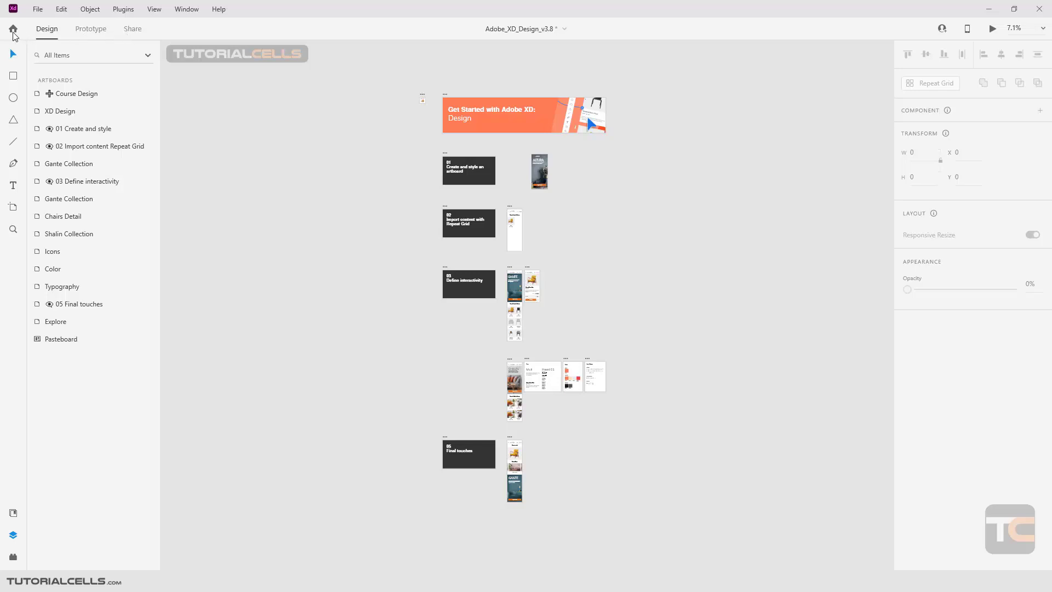
Step: Open the start screen to view its new-file presets and recent files, and close it again
{"action": "left_click", "coordinate": [13, 32]}
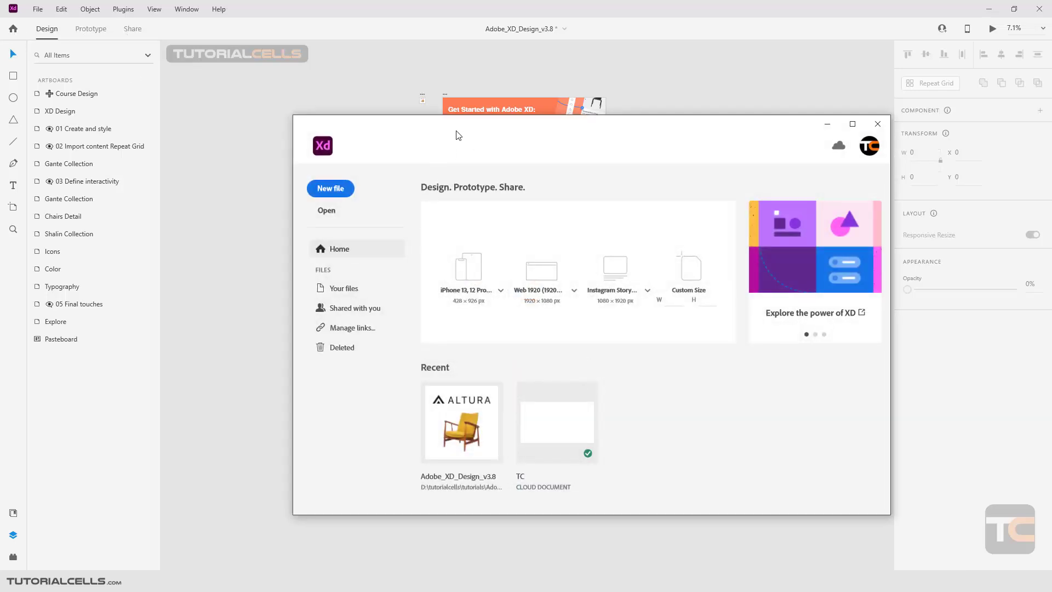
{"action": "left_click_drag", "start_coordinate": [487, 123], "coordinate": [432, 106]}
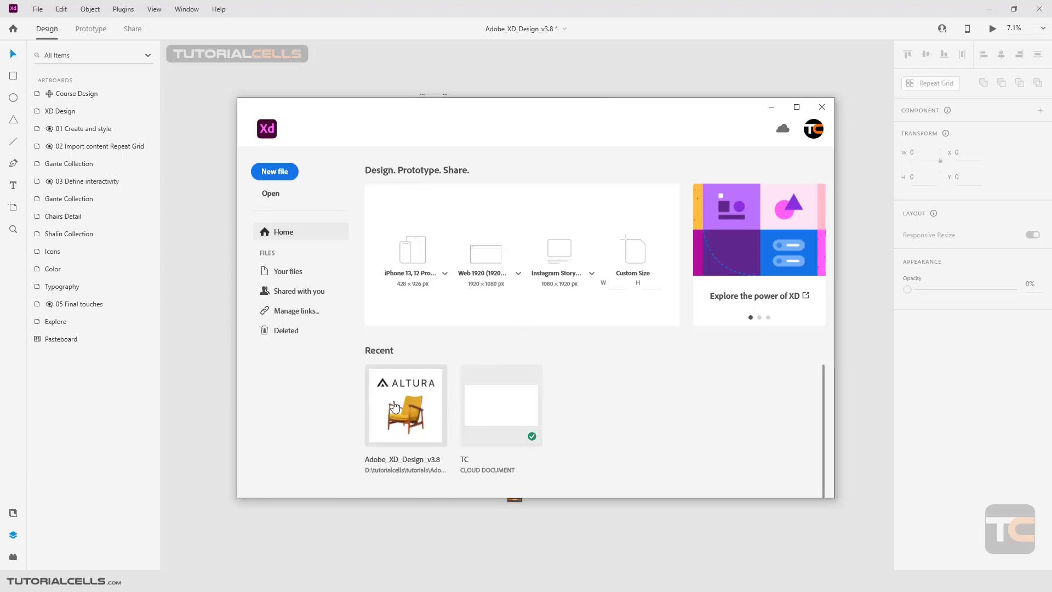
{"action": "left_click", "coordinate": [822, 107]}
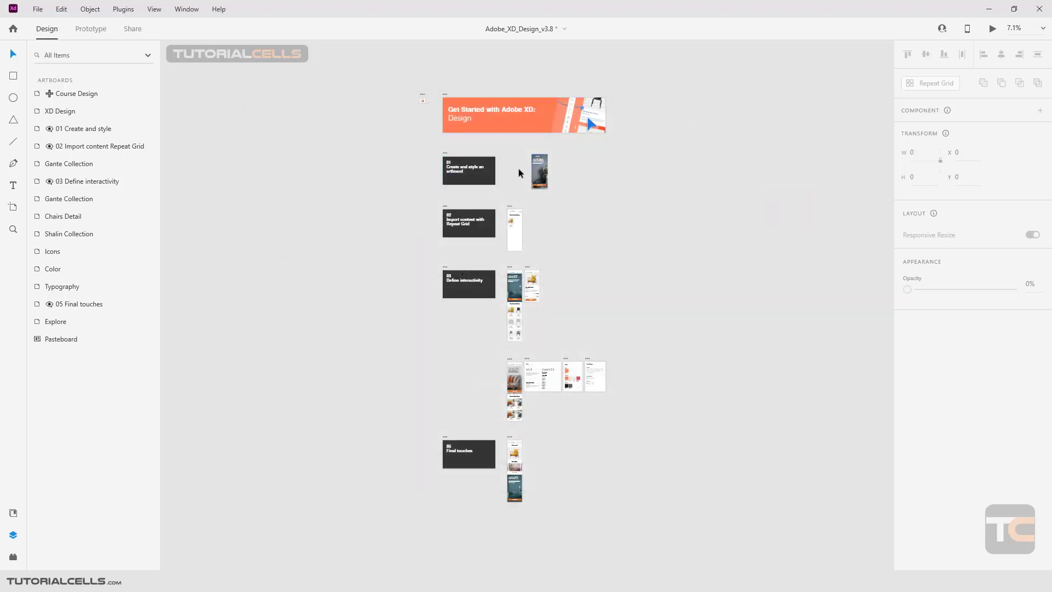
Step: Examine the artboards across the whole design, up close around the 01 Create and style section
{"action": "scroll", "coordinate": [541, 179], "scroll_direction": "up", "scroll_amount": 2}
{"action": "scroll", "coordinate": [540, 178], "scroll_direction": "down", "scroll_amount": 1}
{"action": "scroll", "coordinate": [541, 178], "scroll_direction": "up", "scroll_amount": 1}
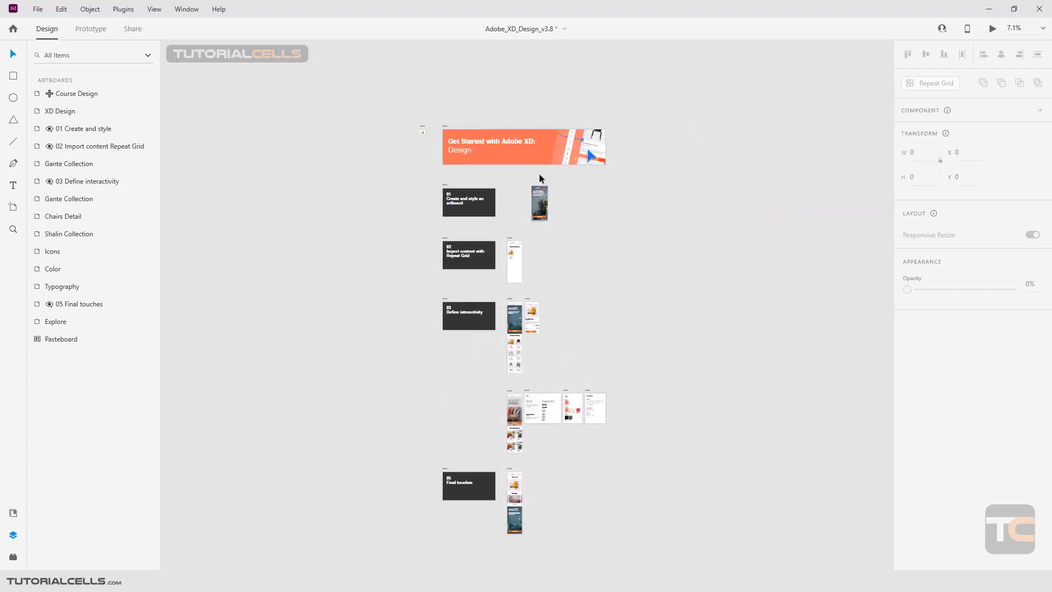
{"action": "scroll", "coordinate": [541, 178], "scroll_direction": "down", "scroll_amount": 3}
{"action": "scroll", "coordinate": [540, 178], "scroll_direction": "up", "scroll_amount": 2}
{"action": "scroll", "coordinate": [531, 200], "scroll_direction": "up", "scroll_amount": 4}
{"action": "scroll", "coordinate": [526, 208], "scroll_direction": "down", "scroll_amount": 4}
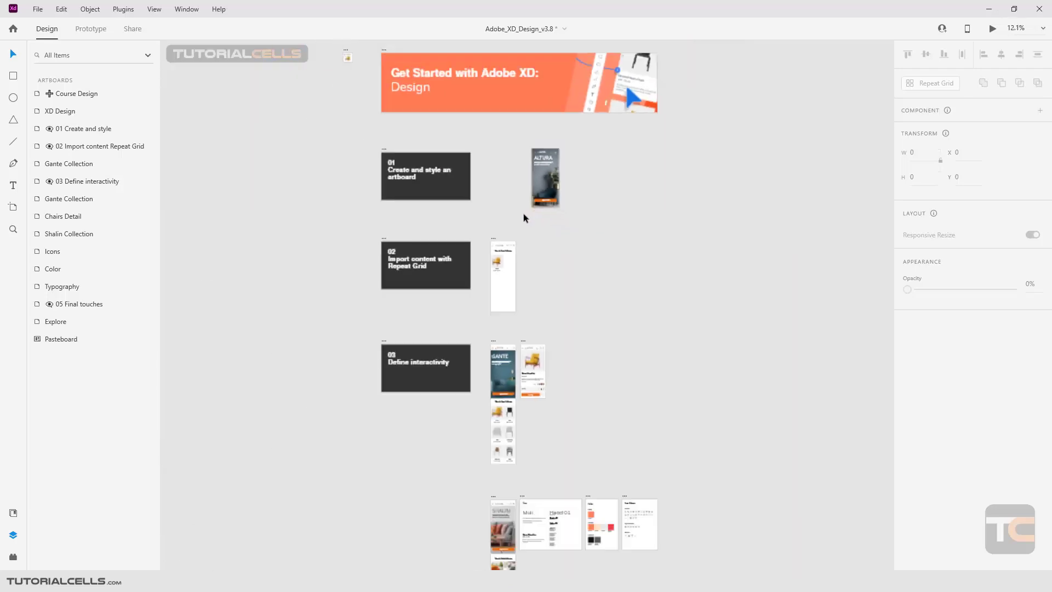
{"action": "scroll", "coordinate": [521, 219], "scroll_direction": "up", "scroll_amount": 4}
{"action": "scroll", "coordinate": [517, 227], "scroll_direction": "down", "scroll_amount": 3}
{"action": "scroll", "coordinate": [518, 228], "scroll_direction": "up", "scroll_amount": 4}
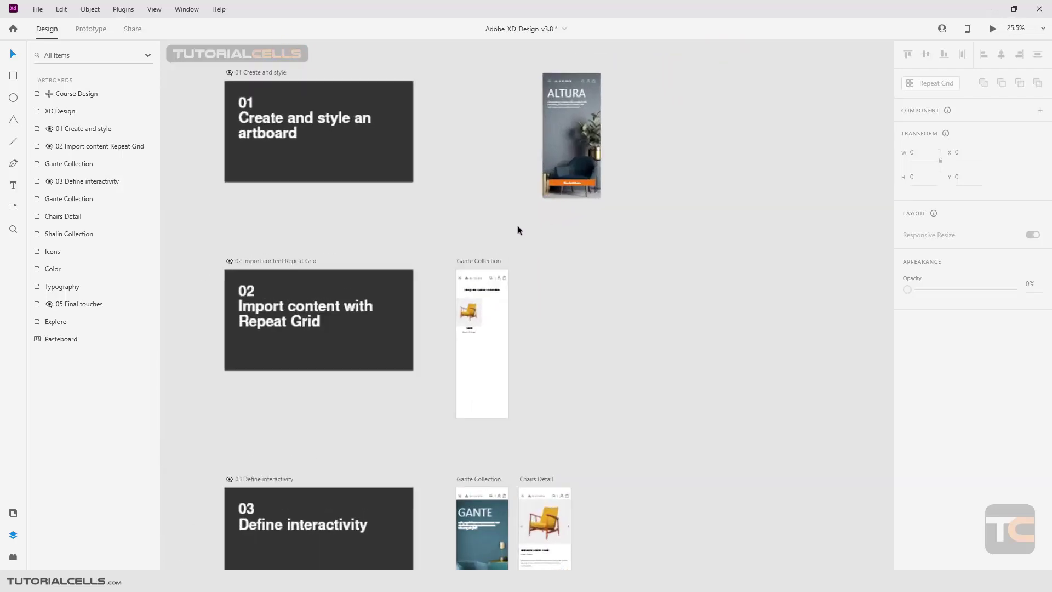
{"action": "left_click_drag", "start_coordinate": [512, 229], "coordinate": [575, 278]}
{"action": "left_click_drag", "start_coordinate": [465, 236], "coordinate": [462, 290]}
{"action": "scroll", "coordinate": [477, 315], "scroll_direction": "down", "scroll_amount": 2}
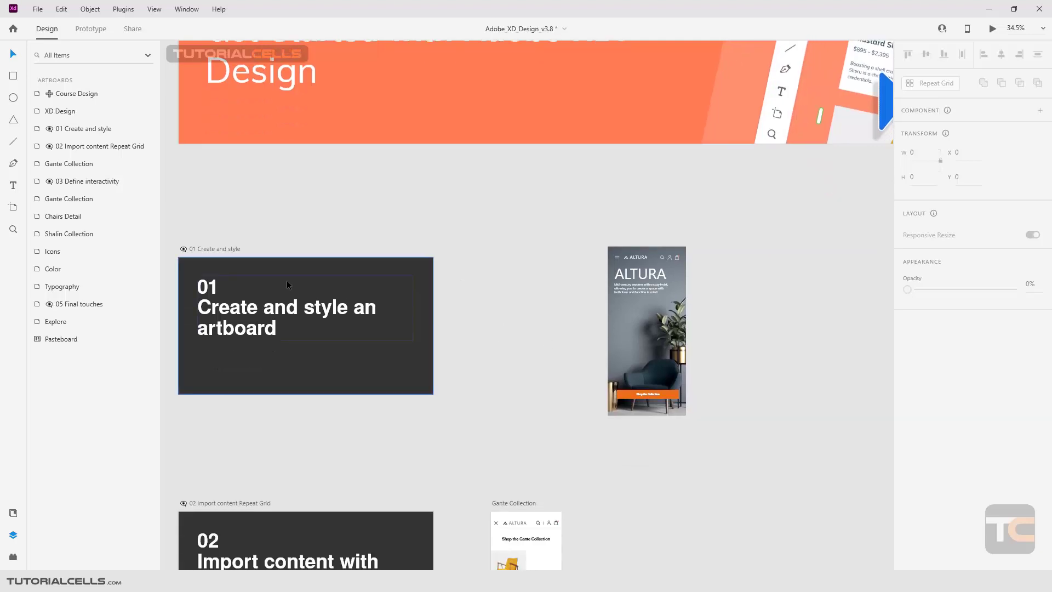
{"action": "left_click", "coordinate": [37, 9]}
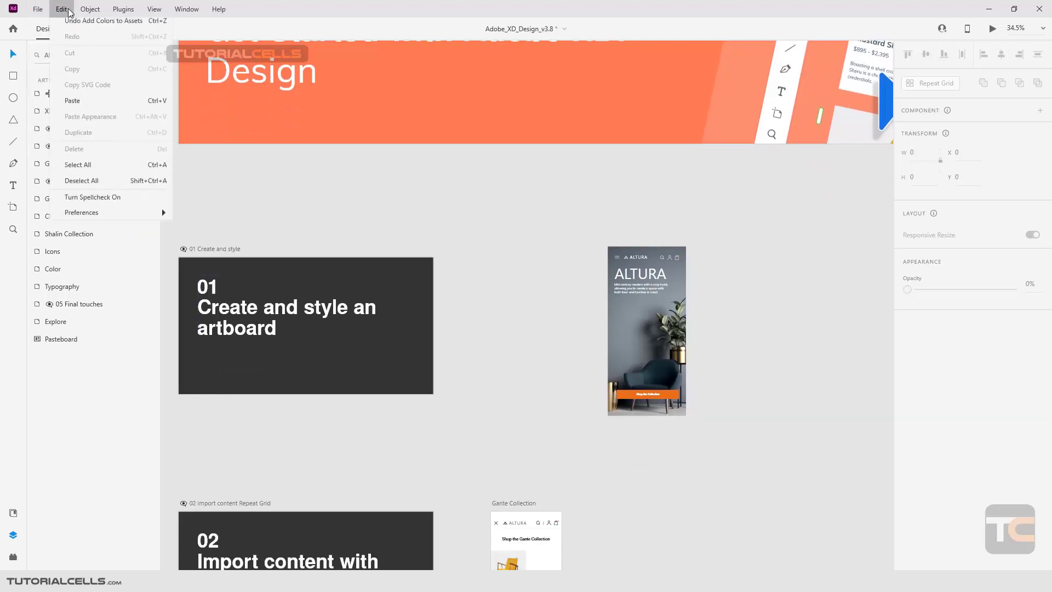
{"action": "mouse_move", "coordinate": [218, 10]}
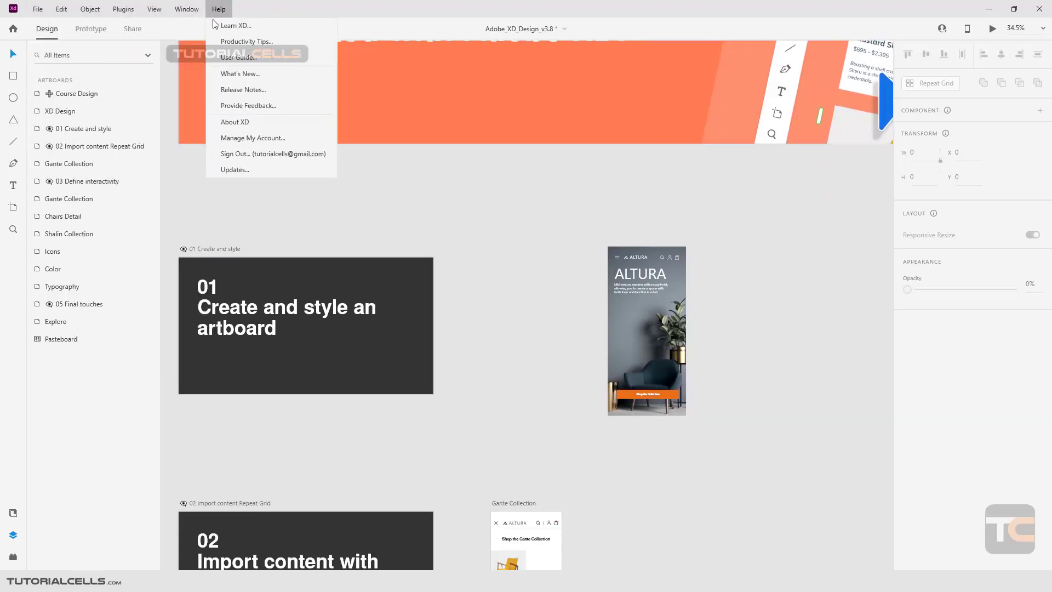
{"action": "left_click", "coordinate": [87, 398]}
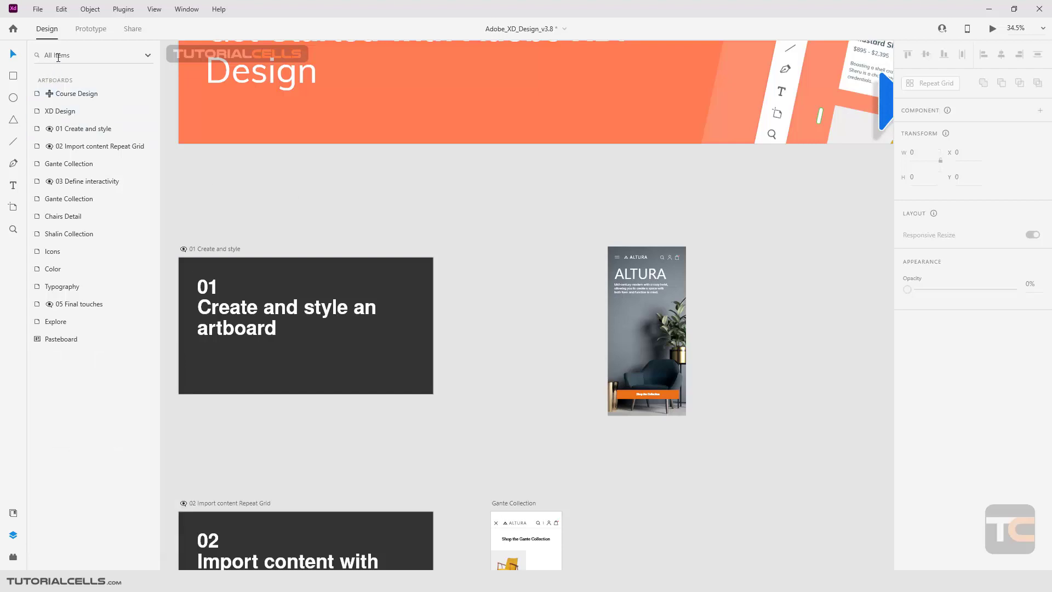
Step: Find the 03 Define interactivity section and select its Chairs Detail artboard
{"action": "scroll", "coordinate": [530, 269], "scroll_direction": "down", "scroll_amount": 5}
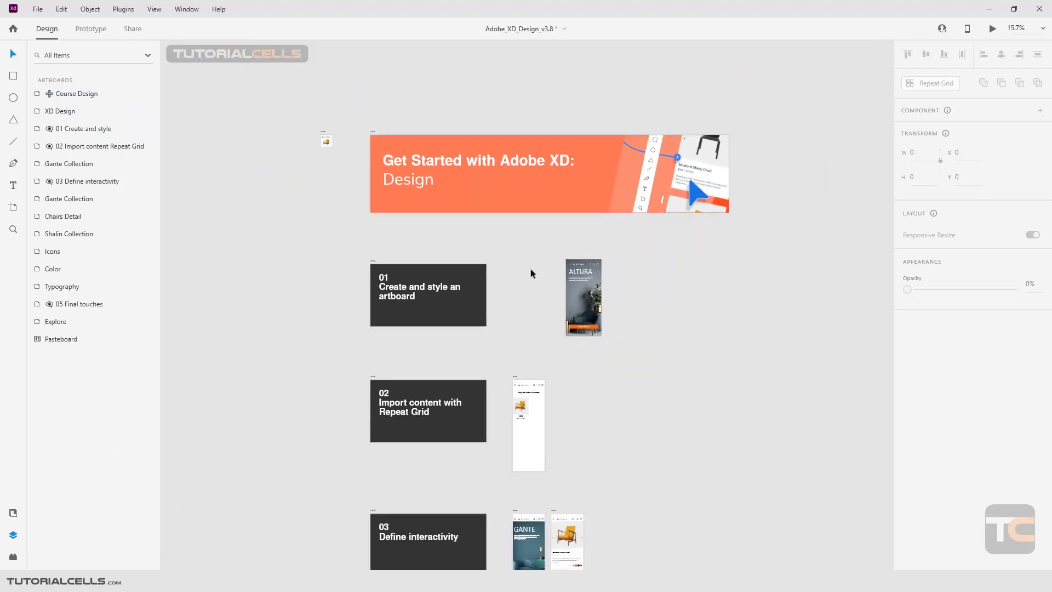
{"action": "mouse_move", "coordinate": [503, 304]}
{"action": "left_mouse_down"}
{"action": "mouse_move", "coordinate": [494, 271]}
{"action": "mouse_move", "coordinate": [479, 313]}
{"action": "mouse_move", "coordinate": [490, 294]}
{"action": "left_mouse_up"}
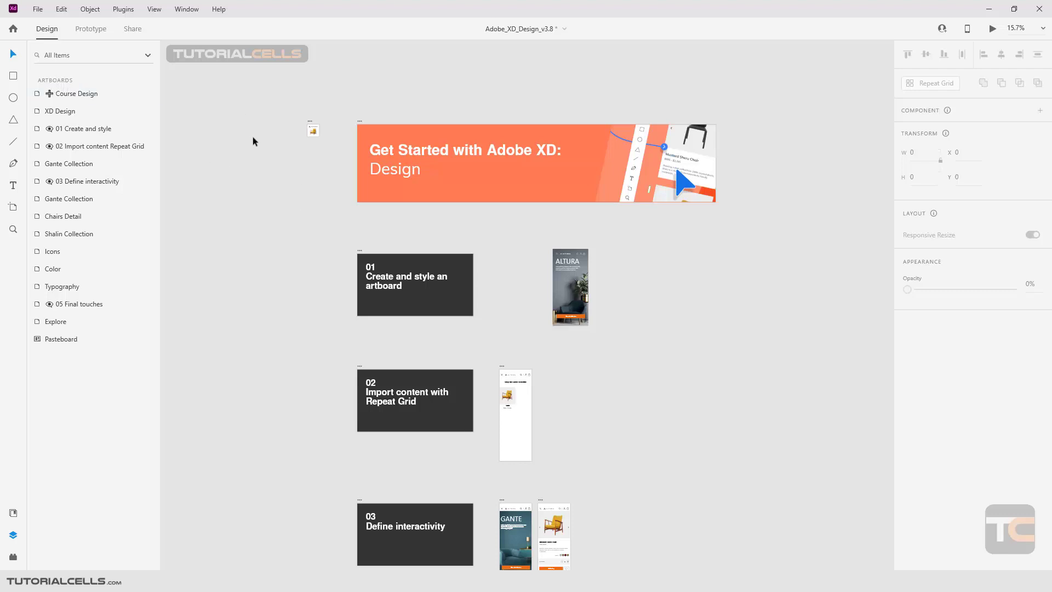
{"action": "scroll", "coordinate": [557, 287], "scroll_direction": "down", "scroll_amount": 5}
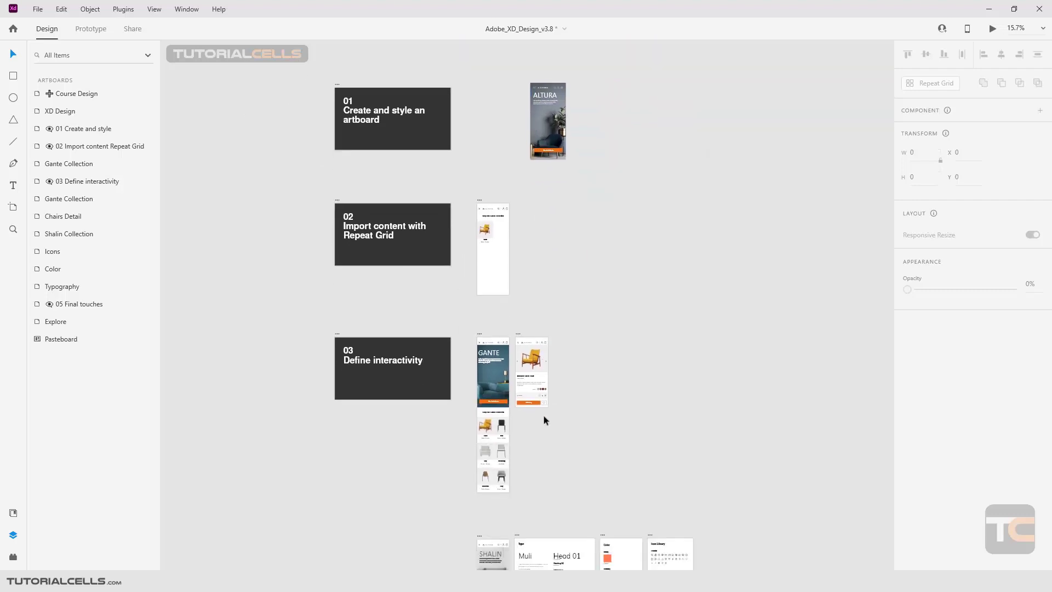
{"action": "scroll", "coordinate": [546, 348], "scroll_direction": "up", "scroll_amount": 5}
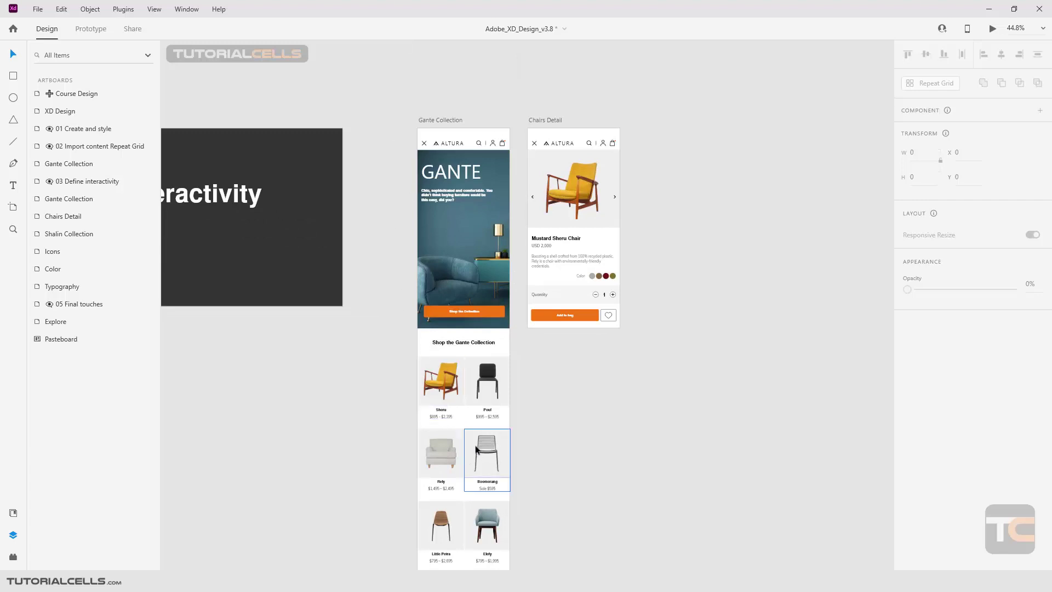
{"action": "scroll", "coordinate": [438, 131], "scroll_direction": "down", "scroll_amount": 1}
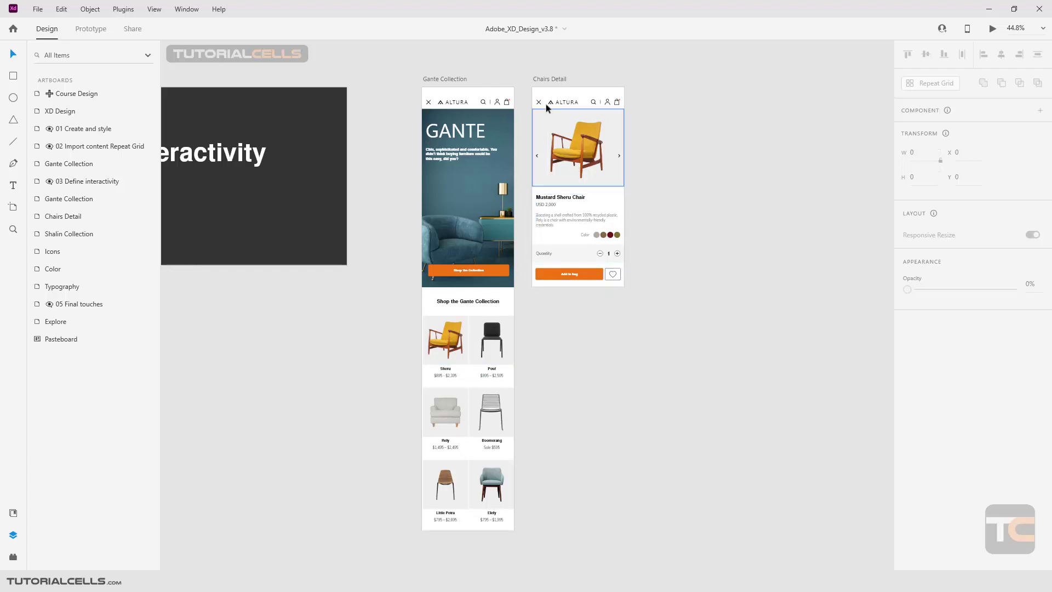
{"action": "left_click", "coordinate": [551, 79]}
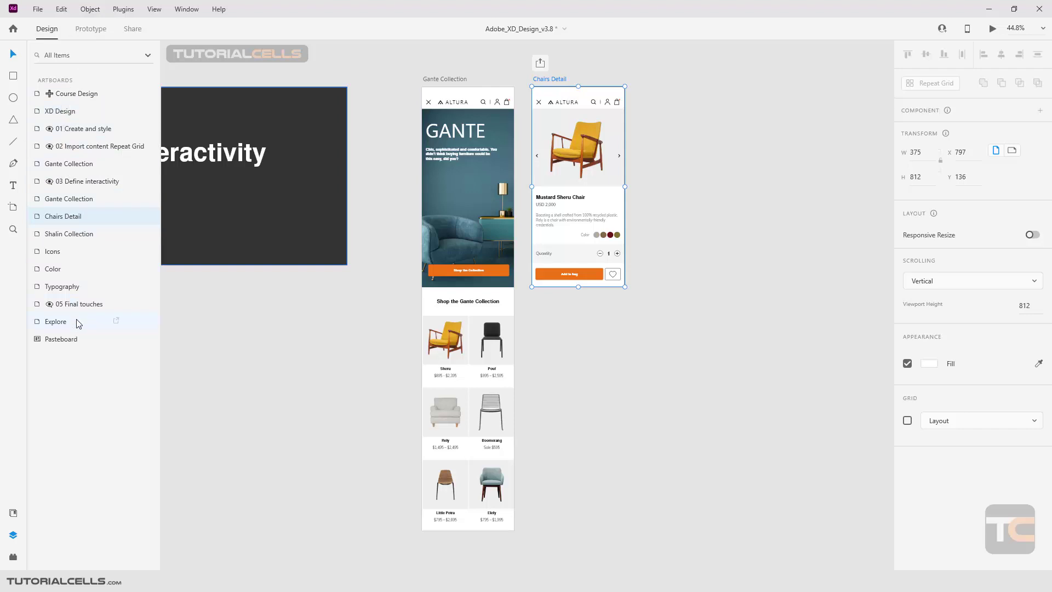
Step: Inspect the layers of the Chairs Detail product image and of the Sheru product in the Gante Collection artboard
{"action": "left_click", "coordinate": [580, 142]}
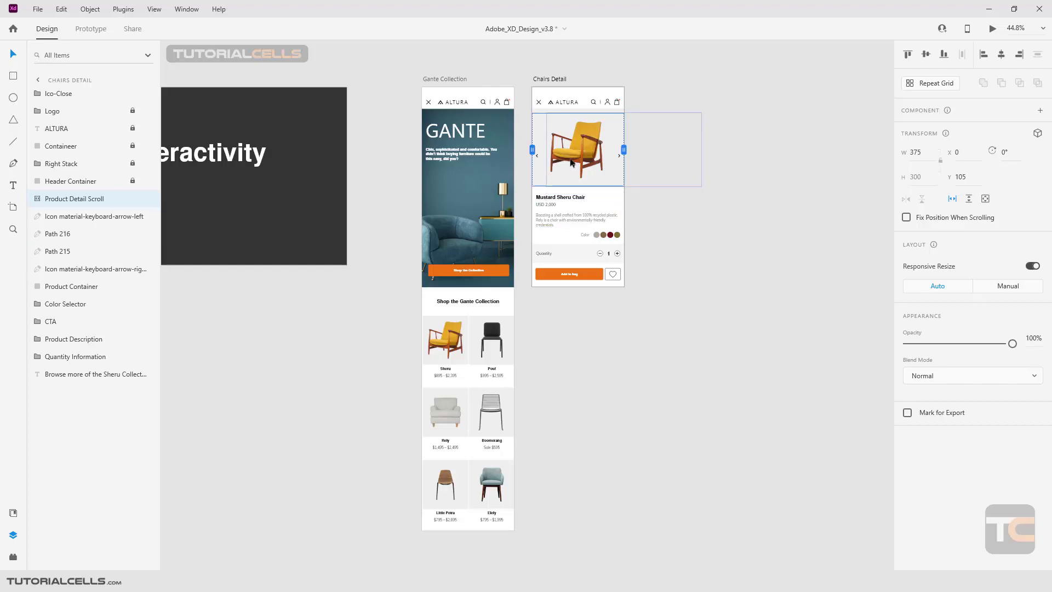
{"action": "left_click", "coordinate": [463, 337]}
{"action": "left_click", "coordinate": [463, 337]}
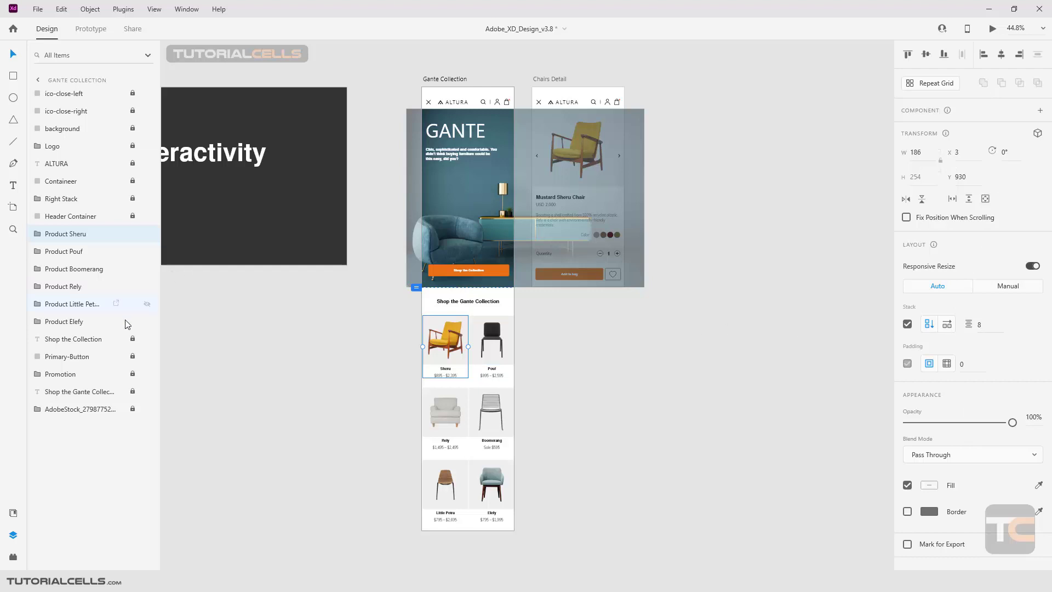
Step: Show the document assets and collapse the Colors and Missing Fonts groups
{"action": "left_click", "coordinate": [14, 513]}
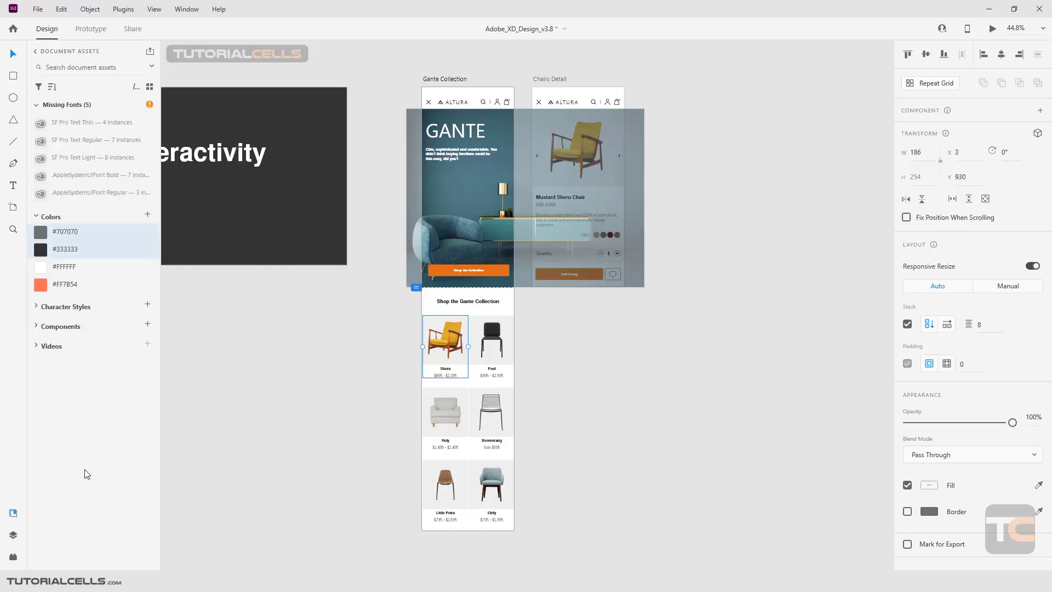
{"action": "left_click", "coordinate": [41, 220]}
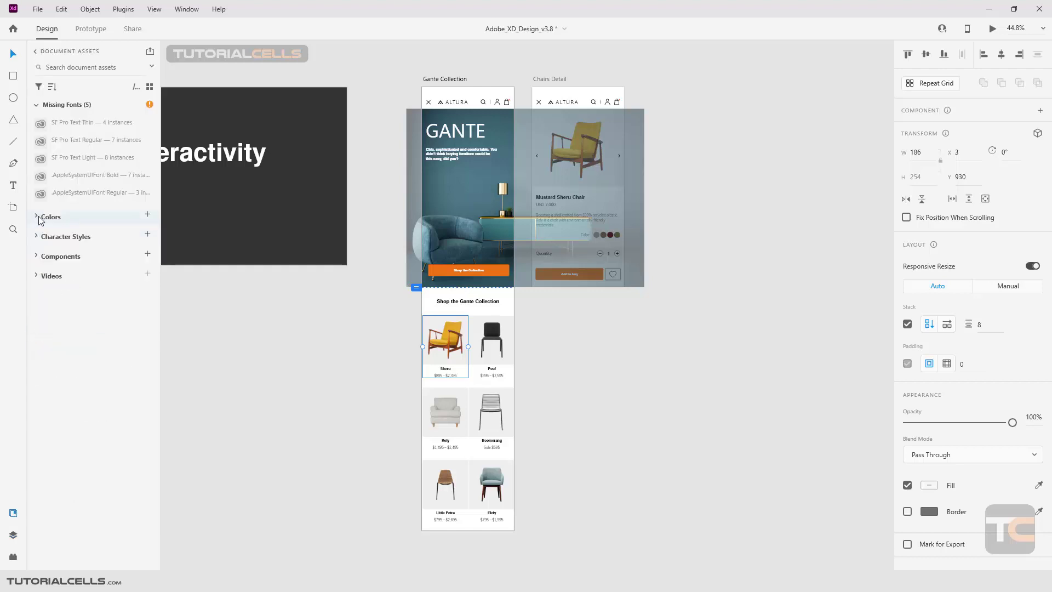
{"action": "left_click", "coordinate": [36, 106]}
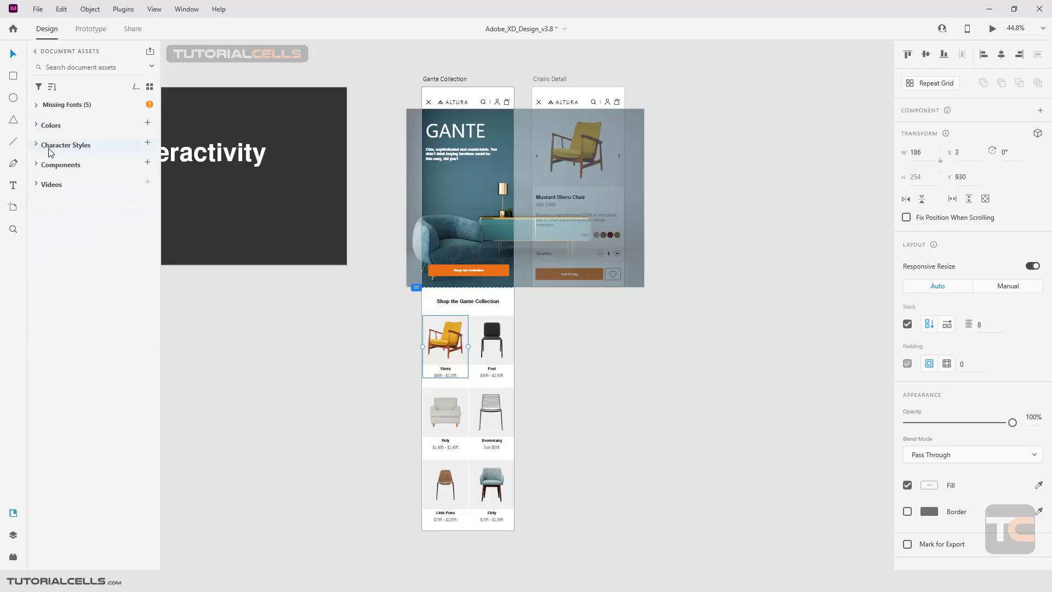
Step: Add the colors used in the Chairs Detail artboard to the document assets
{"action": "left_click", "coordinate": [371, 298]}
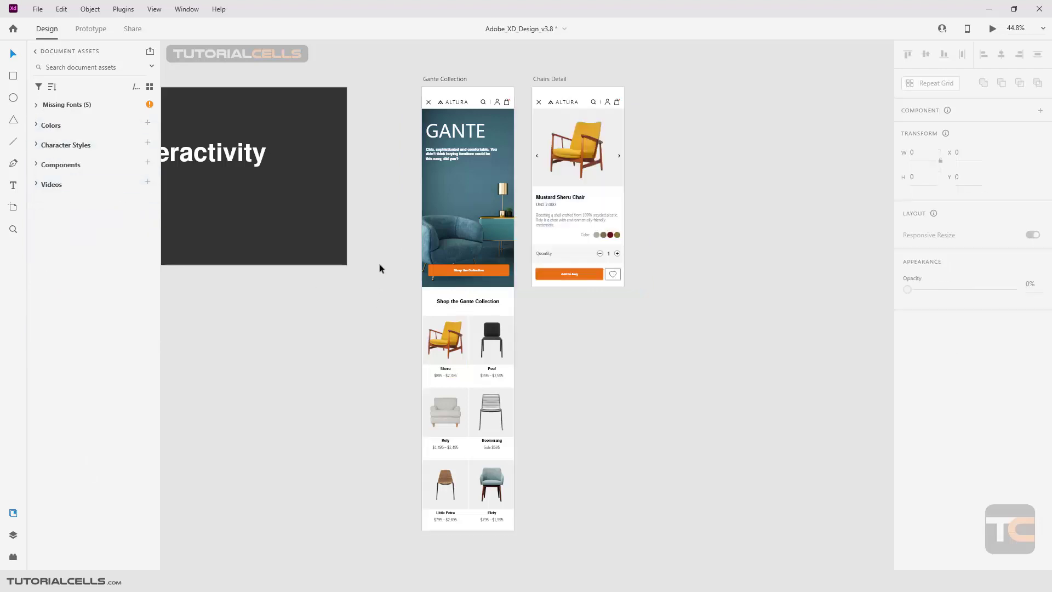
{"action": "left_click_drag", "start_coordinate": [378, 146], "coordinate": [434, 157]}
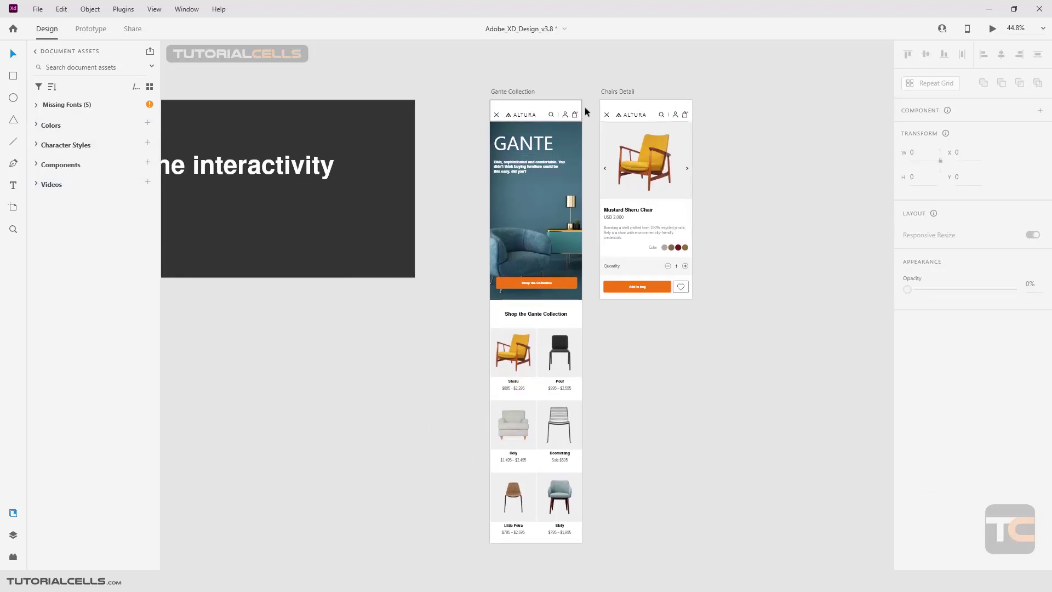
{"action": "left_click", "coordinate": [616, 93]}
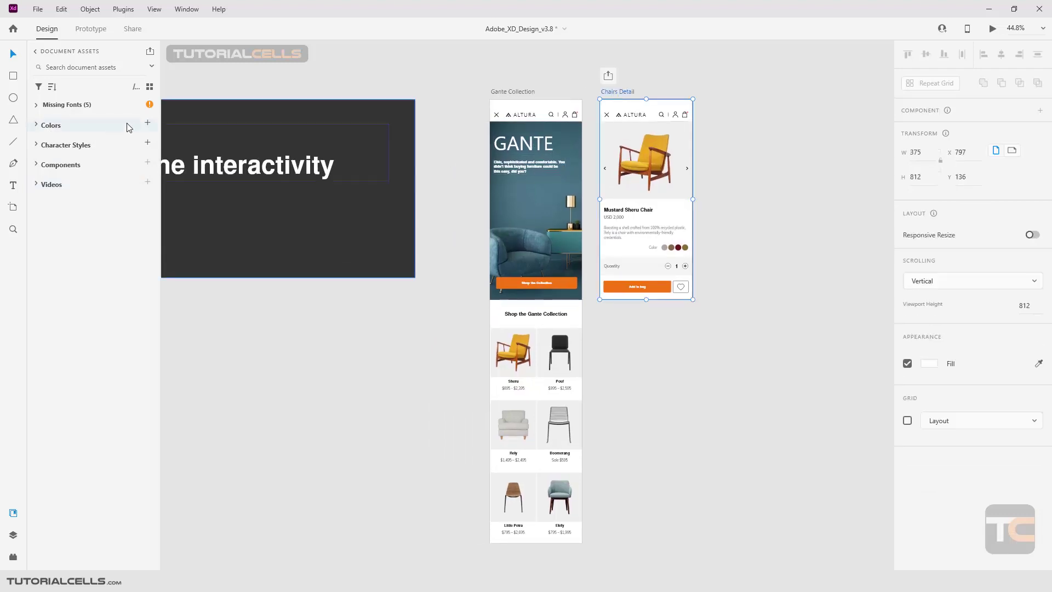
{"action": "left_click", "coordinate": [149, 124]}
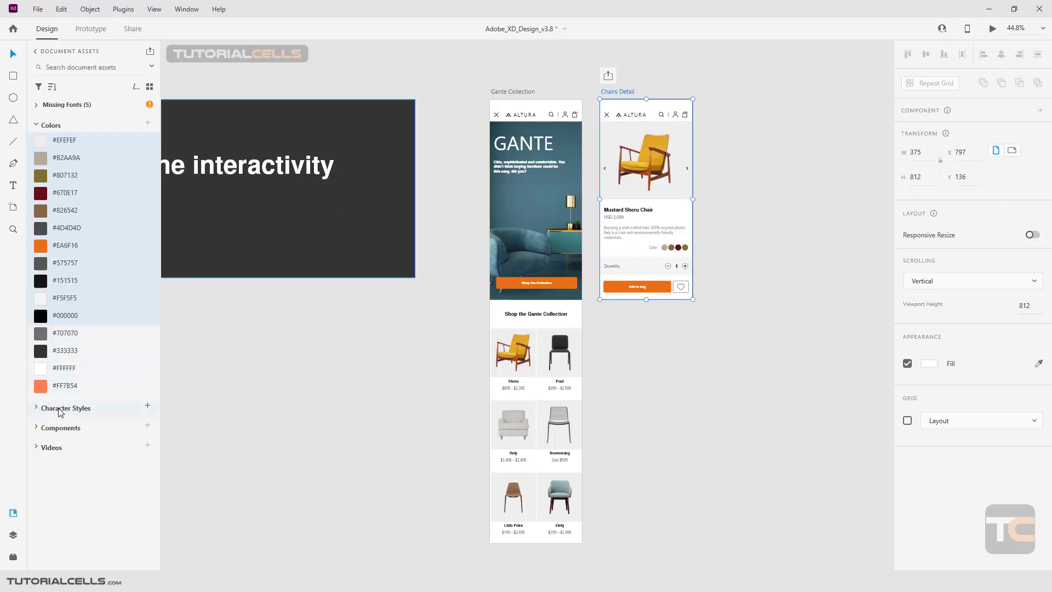
Step: Expand the Components group in the document assets to view its items, and deselect the artboard
{"action": "left_click", "coordinate": [60, 428]}
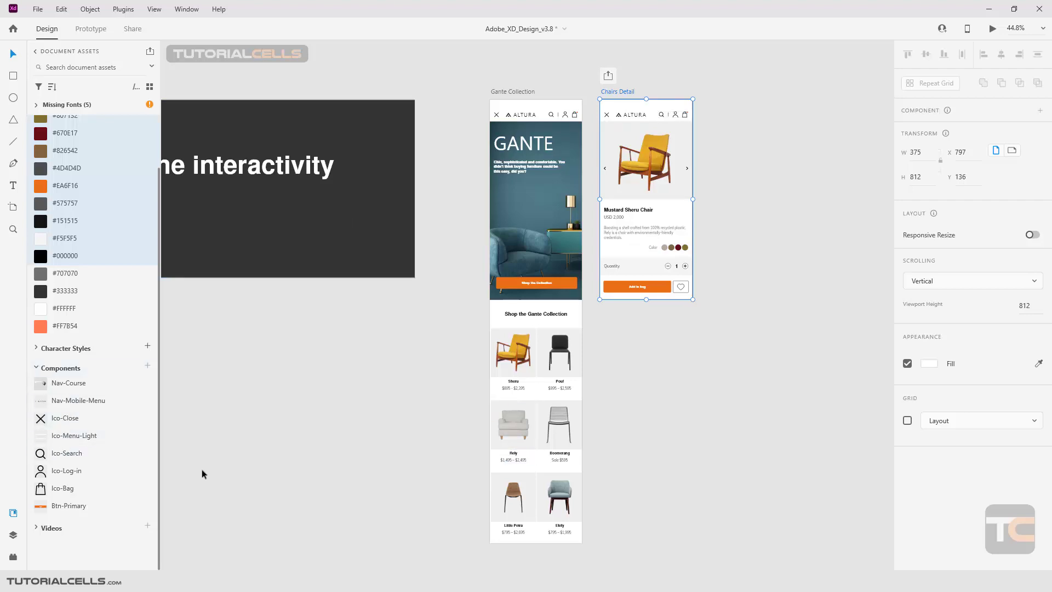
{"action": "scroll", "coordinate": [351, 403], "scroll_direction": "down", "scroll_amount": 2}
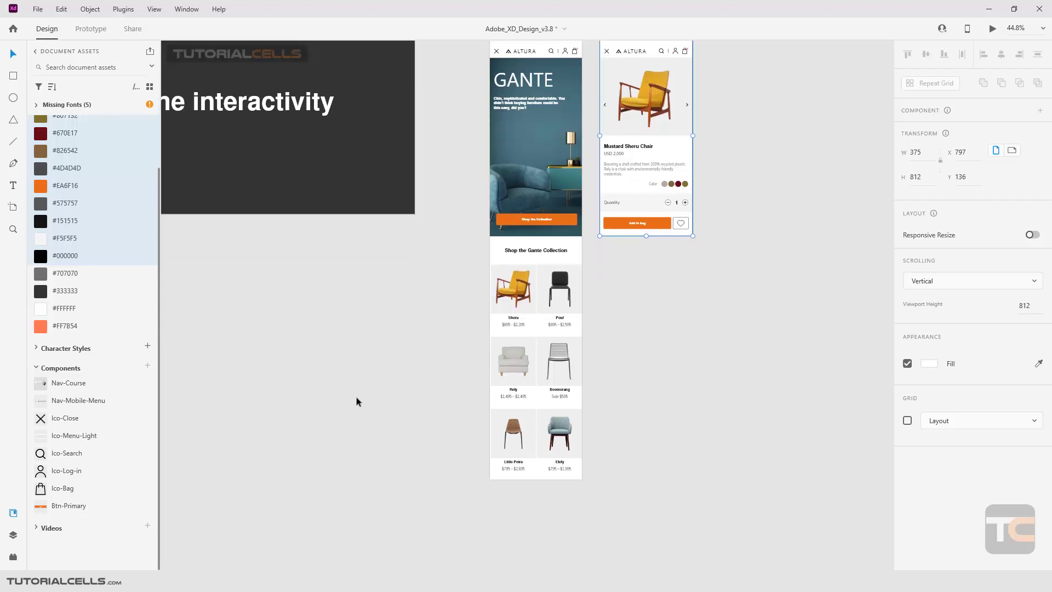
{"action": "scroll", "coordinate": [356, 397], "scroll_direction": "up", "scroll_amount": 1}
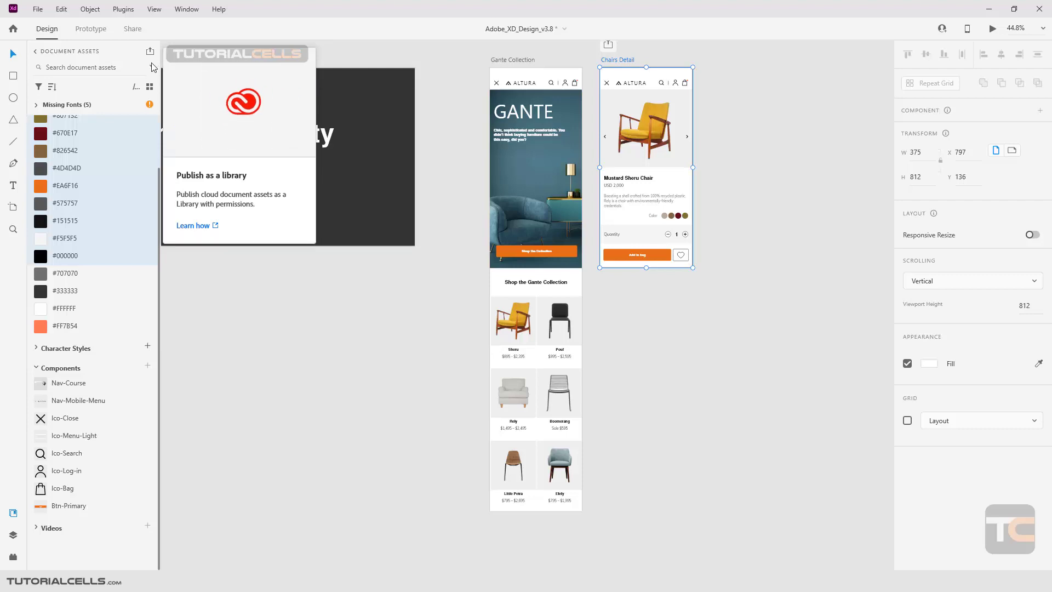
{"action": "left_click", "coordinate": [258, 331]}
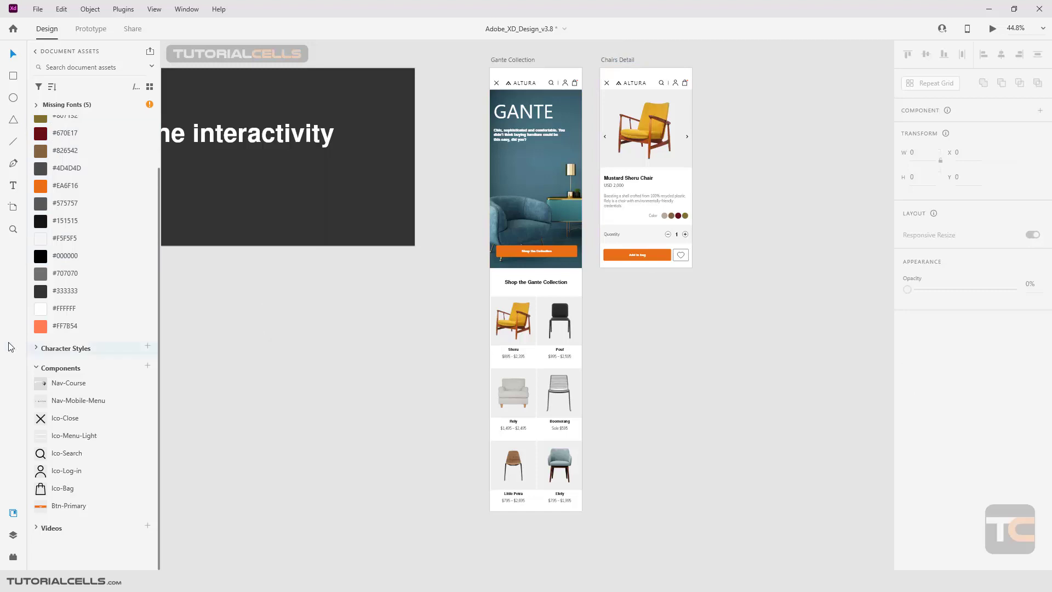
Step: View the layers list, open the plugin marketplace in Creative Cloud Desktop, and look through its featured plugins and categories
{"action": "left_click", "coordinate": [14, 536]}
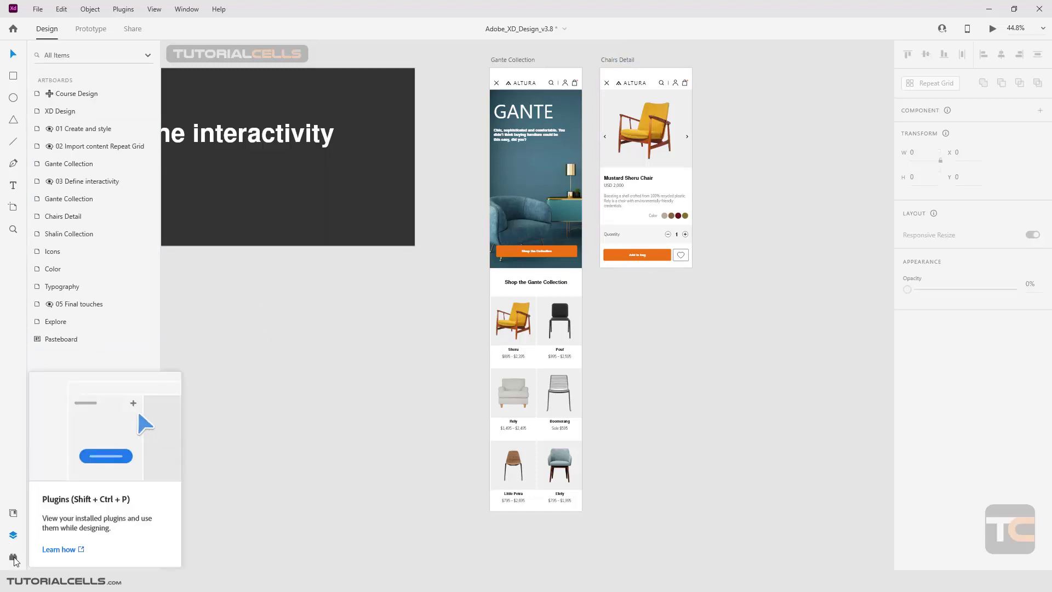
{"action": "left_click", "coordinate": [14, 557]}
{"action": "left_click", "coordinate": [104, 194]}
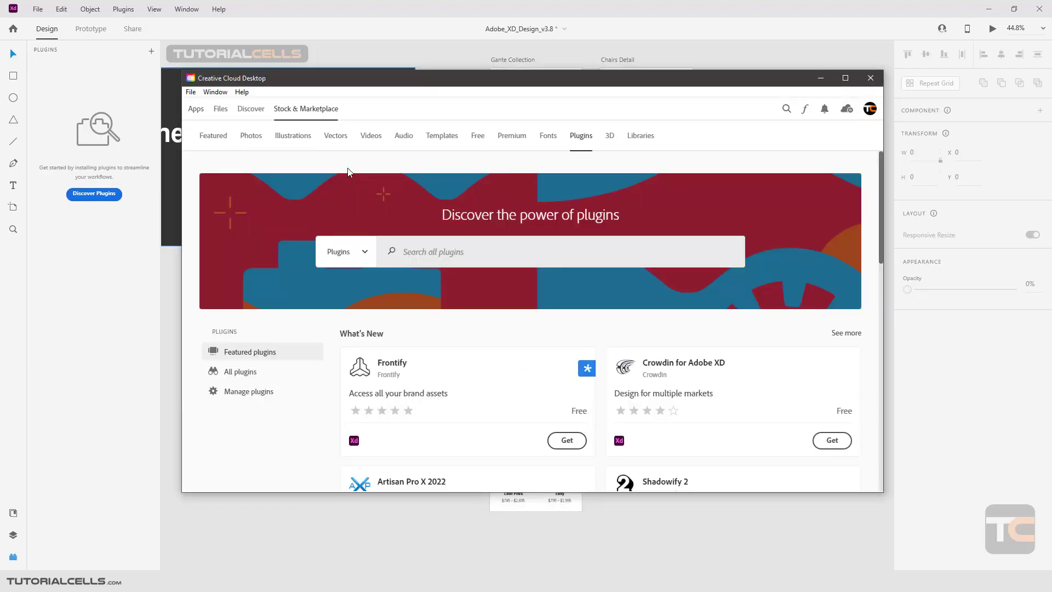
{"action": "scroll", "coordinate": [535, 325], "scroll_direction": "down", "scroll_amount": 2}
{"action": "scroll", "coordinate": [531, 327], "scroll_direction": "up", "scroll_amount": 2}
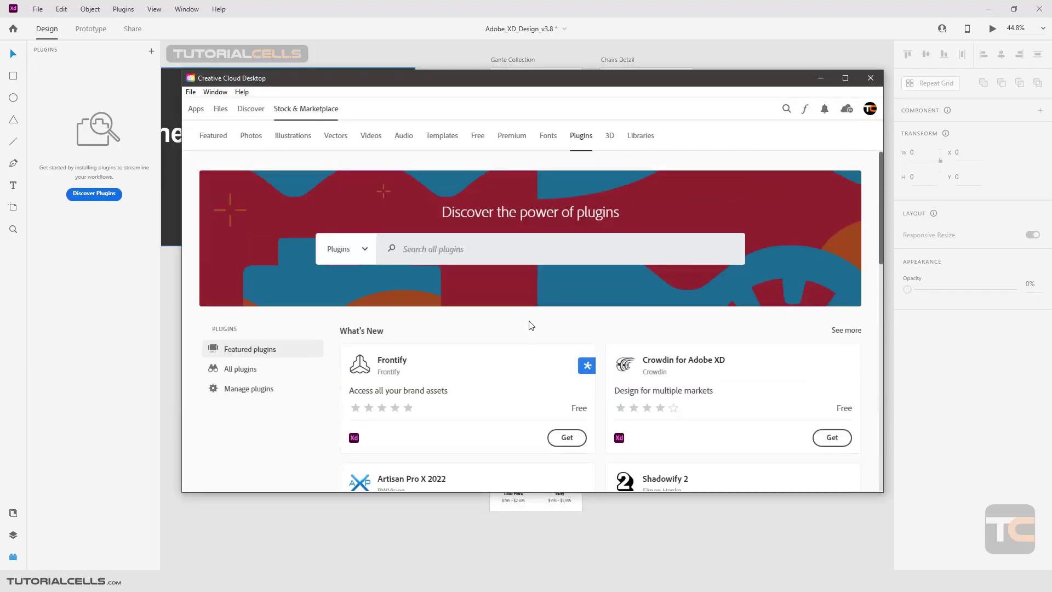
{"action": "scroll", "coordinate": [461, 362], "scroll_direction": "down", "scroll_amount": 1}
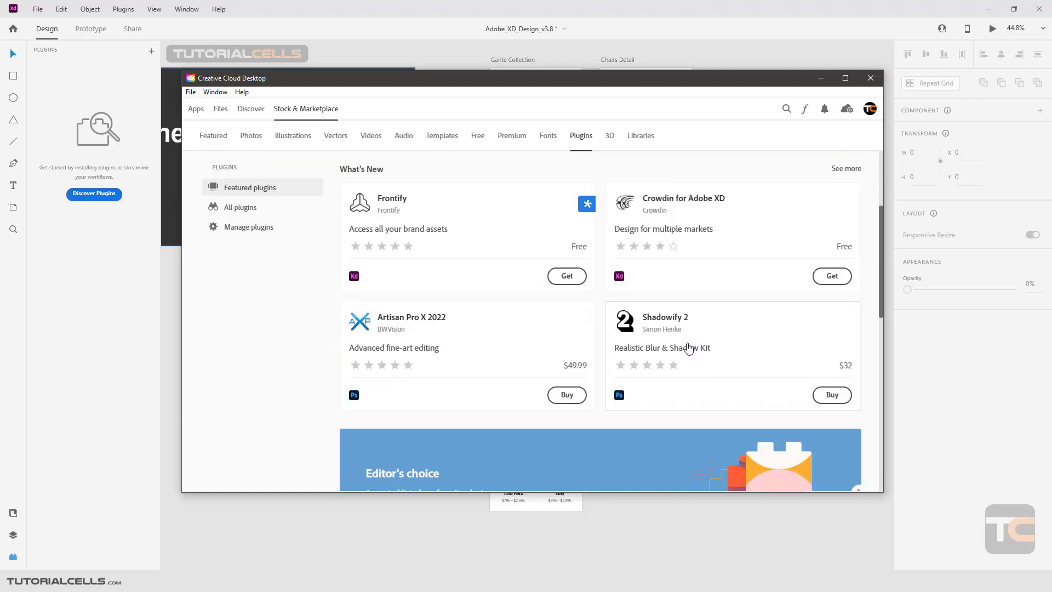
{"action": "scroll", "coordinate": [691, 344], "scroll_direction": "down", "scroll_amount": 2}
{"action": "scroll", "coordinate": [680, 347], "scroll_direction": "down", "scroll_amount": 7}
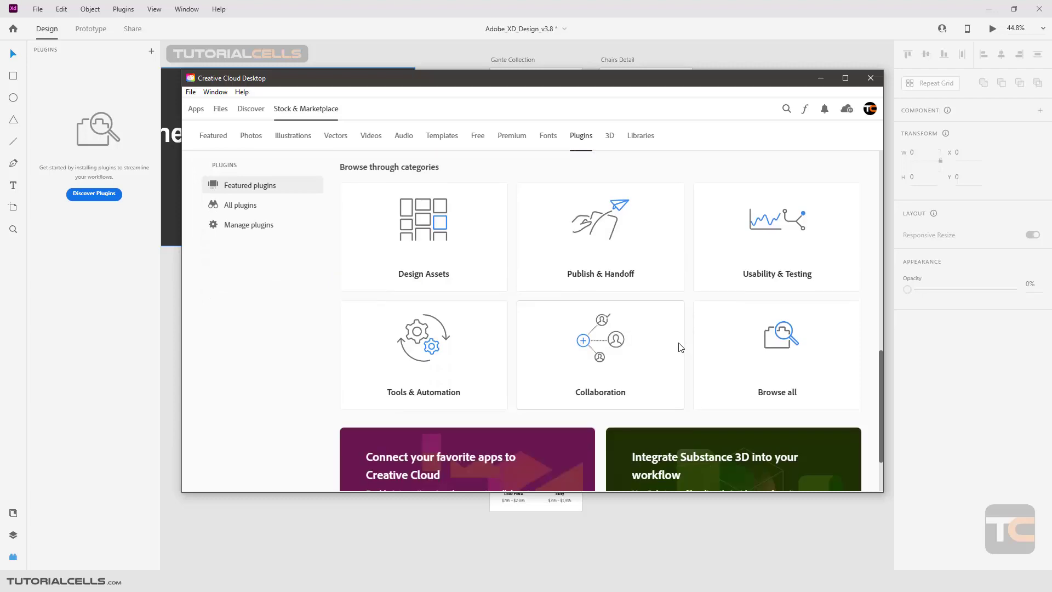
{"action": "scroll", "coordinate": [679, 348], "scroll_direction": "up", "scroll_amount": 9}
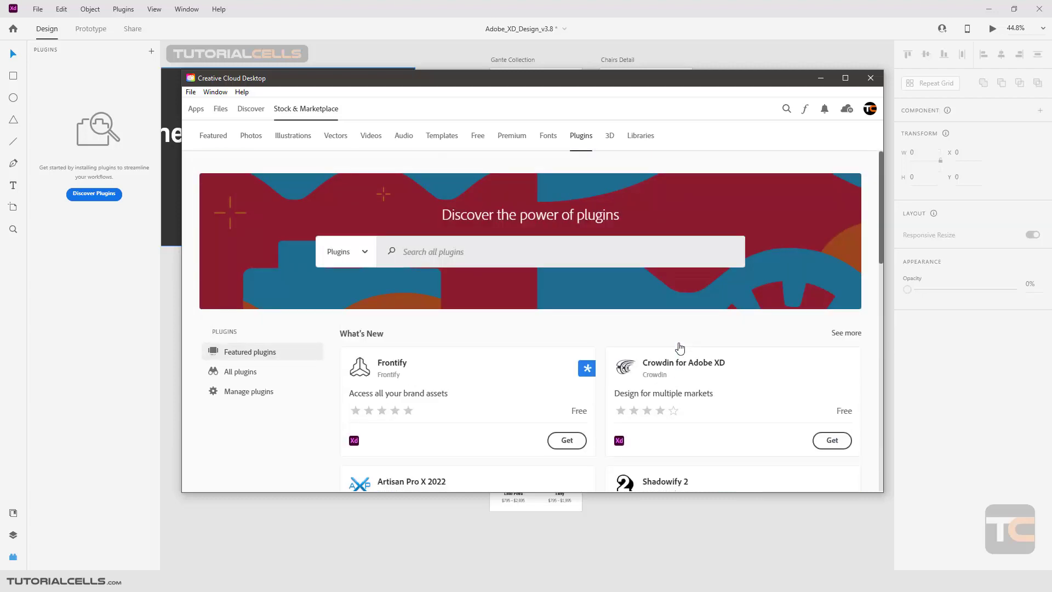
Step: Minimize Creative Cloud Desktop to return to the Adobe XD design, and show the layers list
{"action": "left_click", "coordinate": [820, 77]}
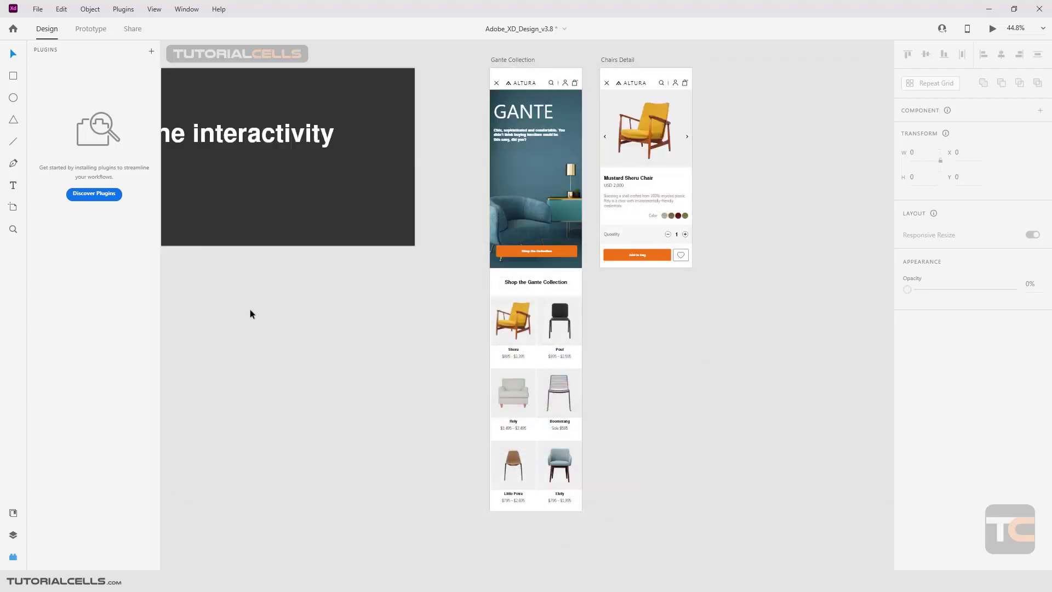
{"action": "left_click", "coordinate": [14, 535]}
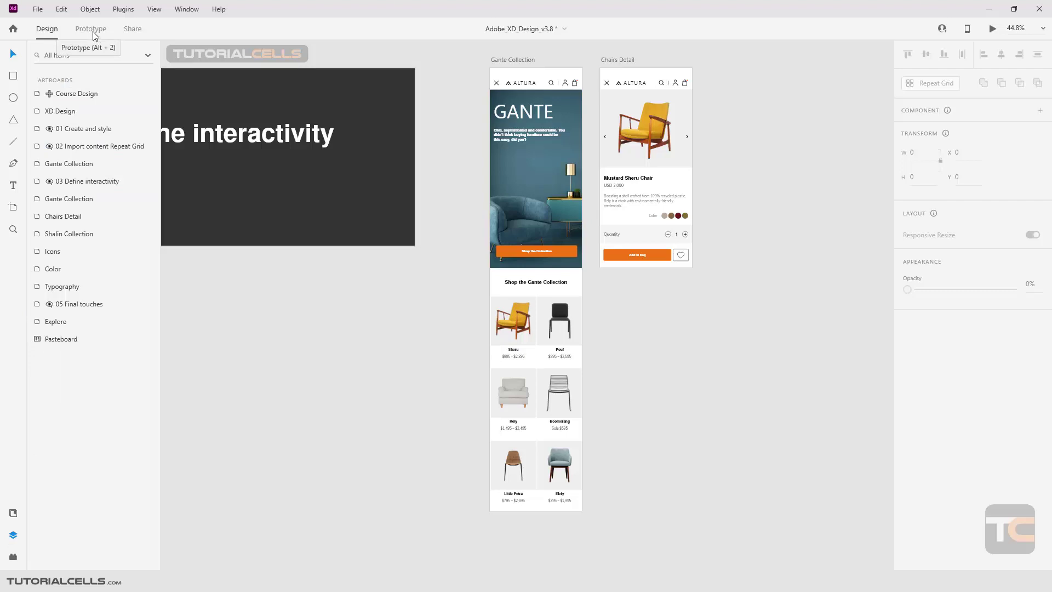
{"action": "scroll", "coordinate": [559, 315], "scroll_direction": "right", "scroll_amount": 3}
{"action": "scroll", "coordinate": [559, 315], "scroll_direction": "up", "scroll_amount": 1}
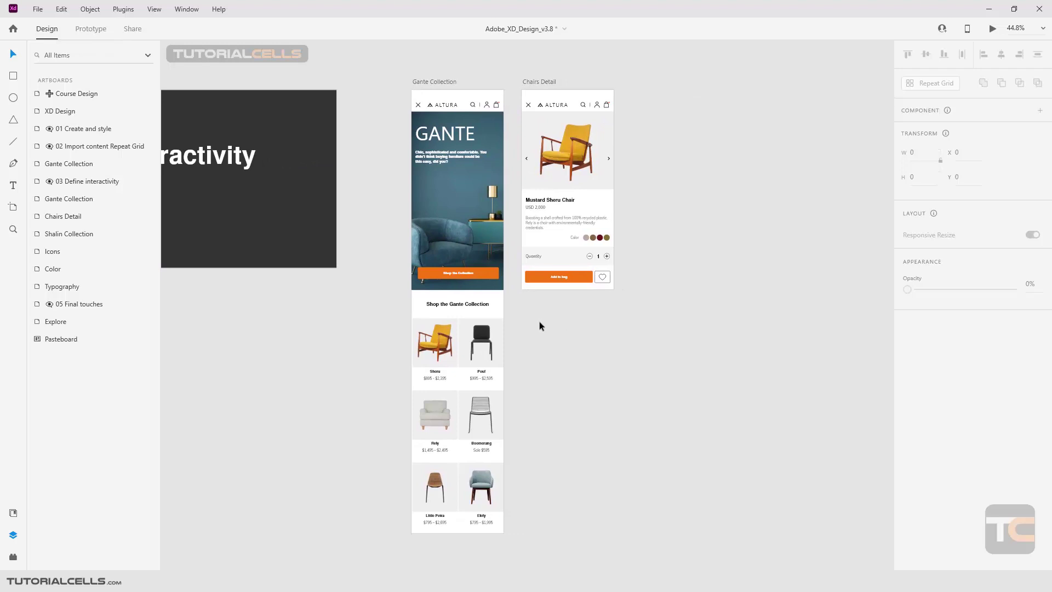
Step: Select the Gante Collection artboard beside Chairs Detail and view its scrolling options
{"action": "left_click", "coordinate": [434, 81]}
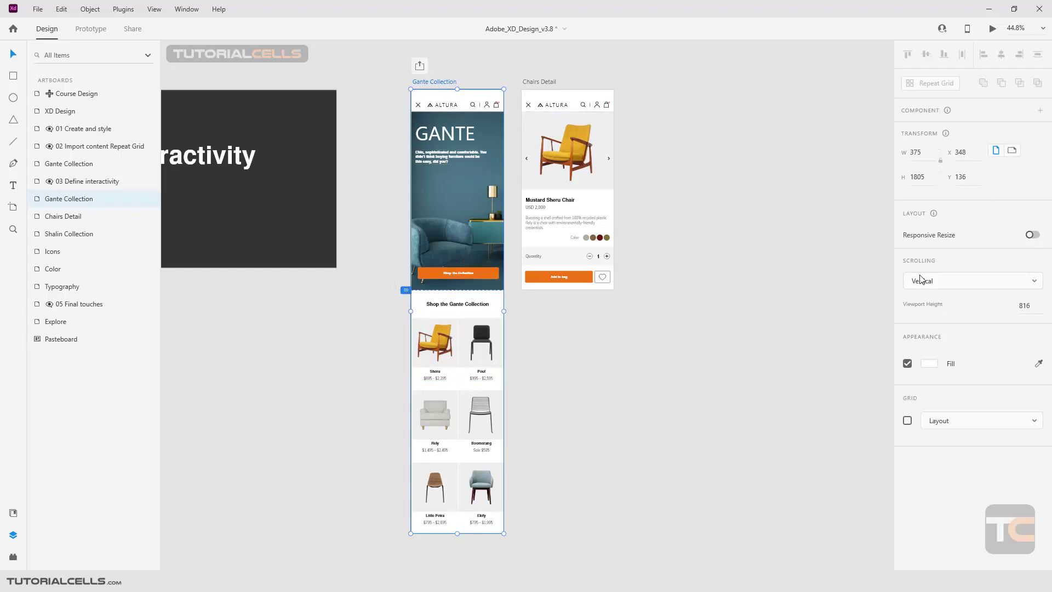
{"action": "left_click", "coordinate": [934, 286]}
{"action": "left_click", "coordinate": [934, 283]}
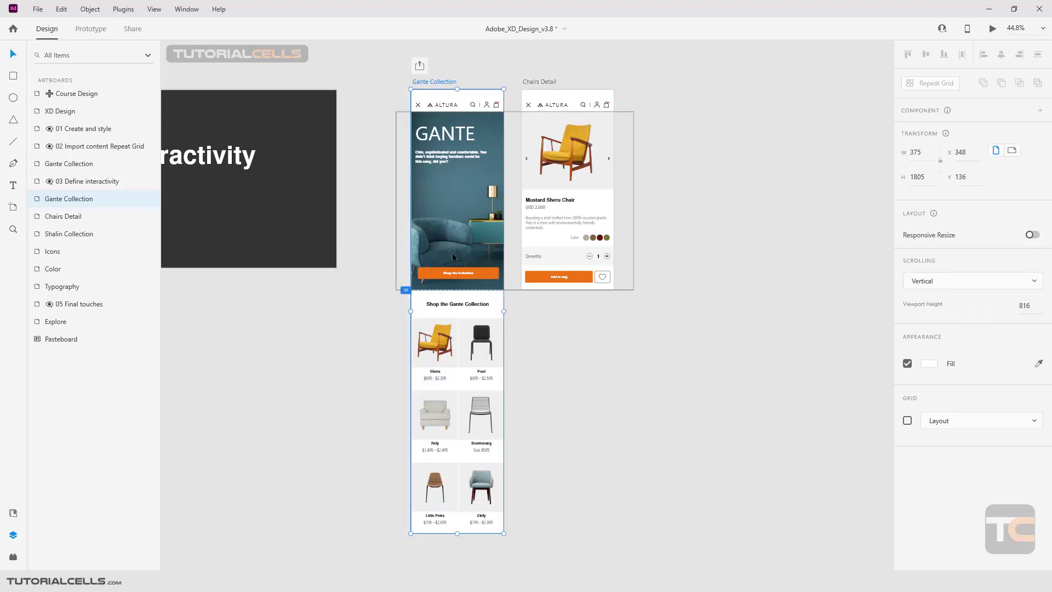
Step: In Prototype mode, remove the Sheru product's existing interaction and link the product to the Chairs Detail artboard again
{"action": "left_click", "coordinate": [443, 336]}
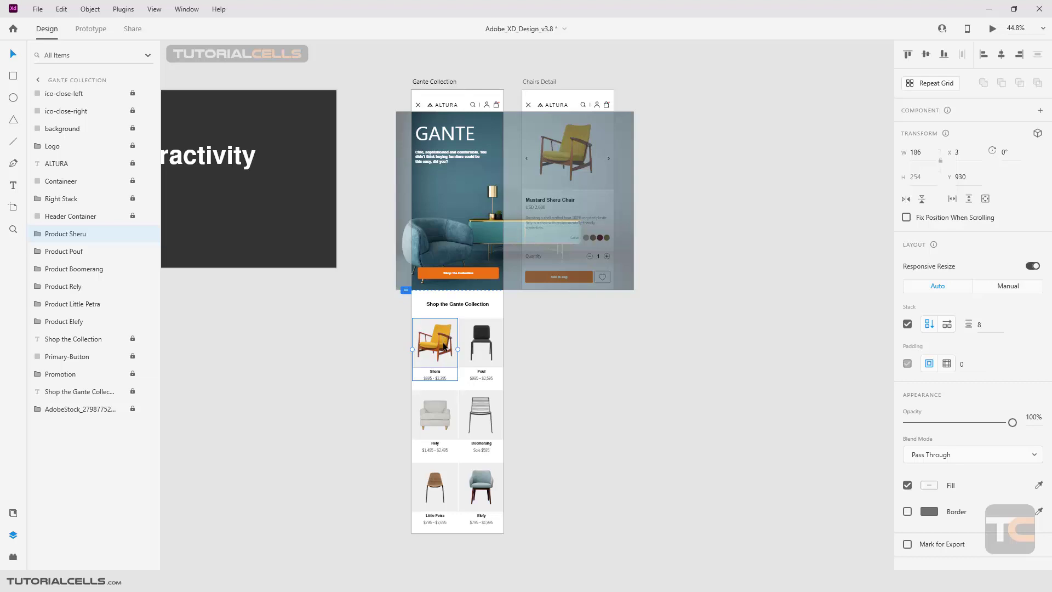
{"action": "left_click", "coordinate": [97, 30]}
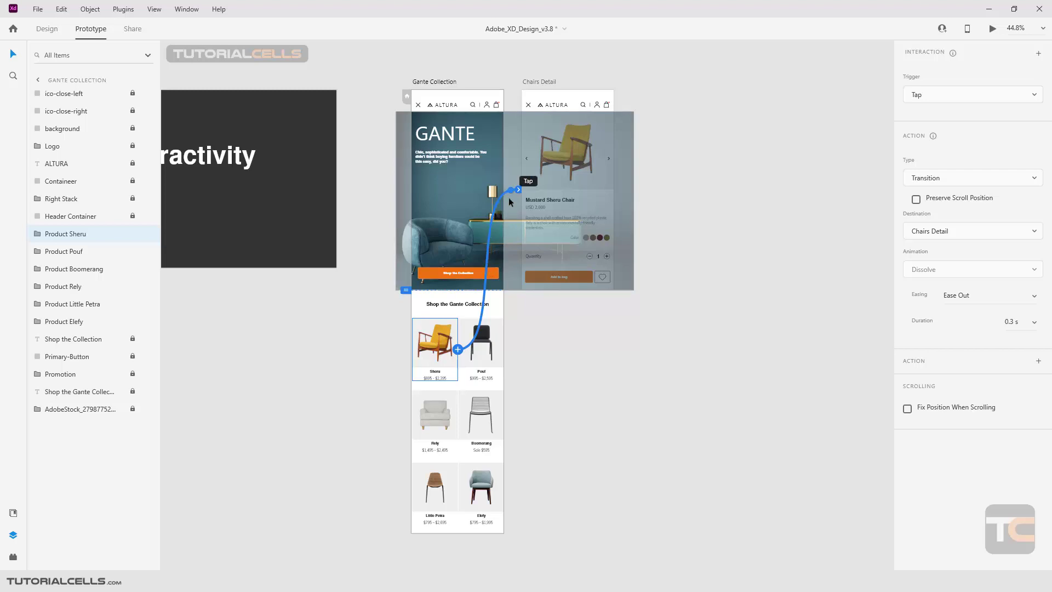
{"action": "key", "text": "Delete"}
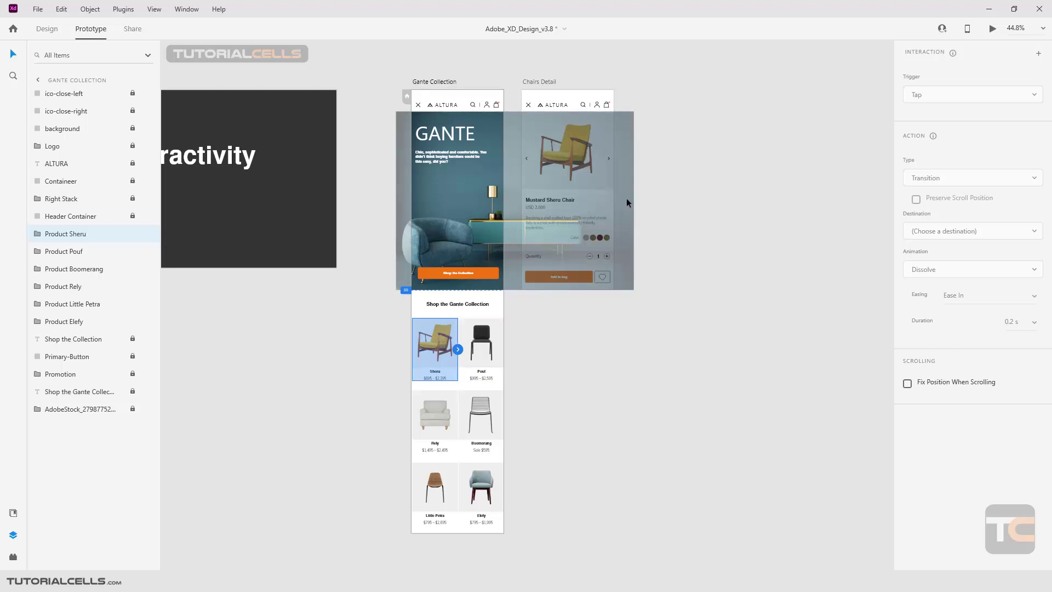
{"action": "left_click_drag", "start_coordinate": [458, 351], "coordinate": [578, 170]}
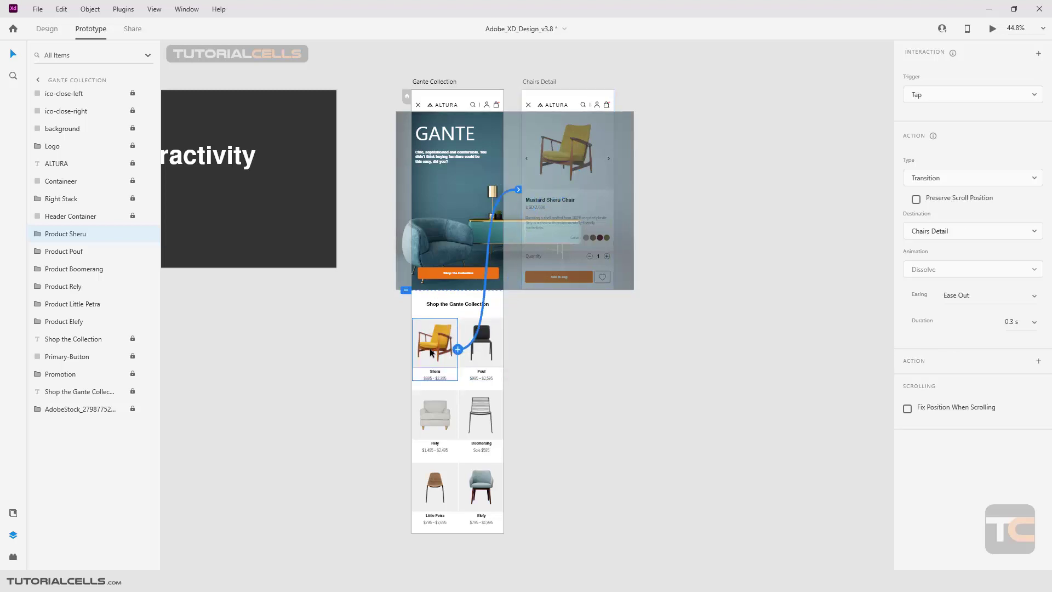
Step: Replace the interaction on the Chairs Detail close icon with a Keys & Gamepad trigger and the Previous Artboard action
{"action": "left_click", "coordinate": [531, 102]}
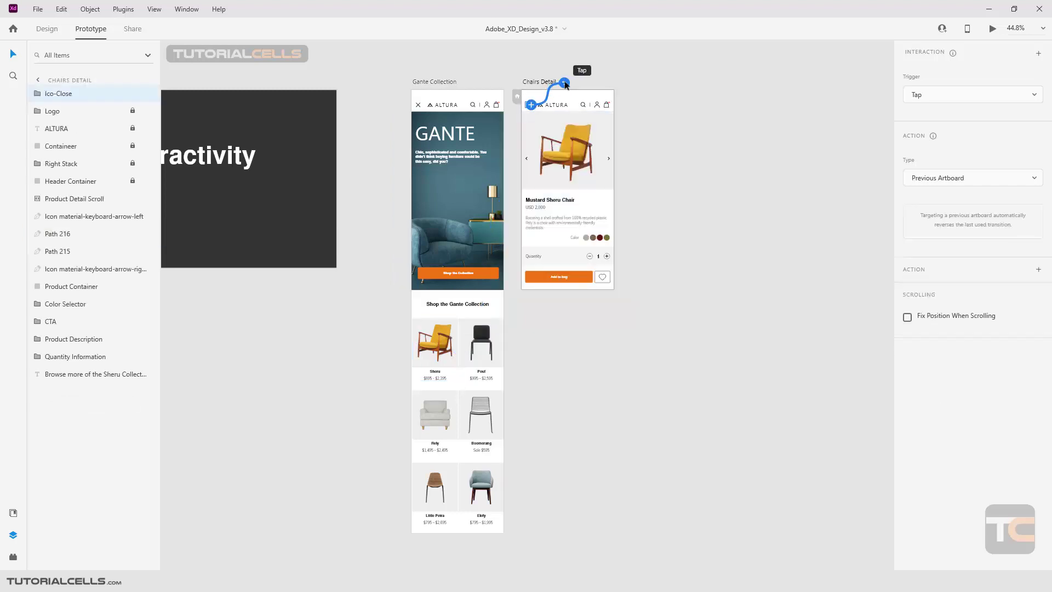
{"action": "left_click_drag", "start_coordinate": [565, 85], "coordinate": [538, 107]}
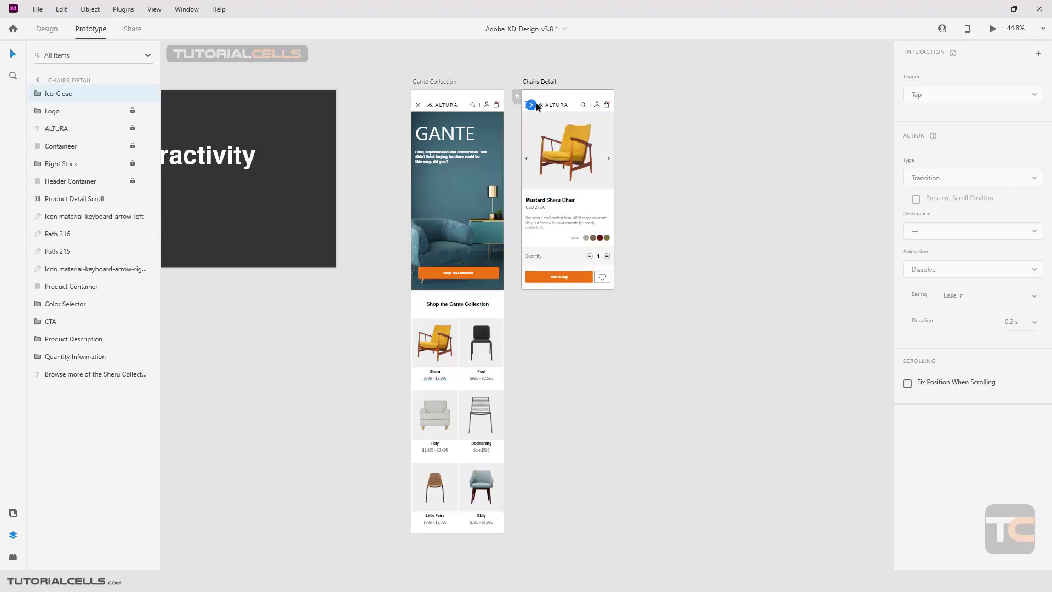
{"action": "scroll", "coordinate": [537, 106], "scroll_direction": "up", "scroll_amount": 5}
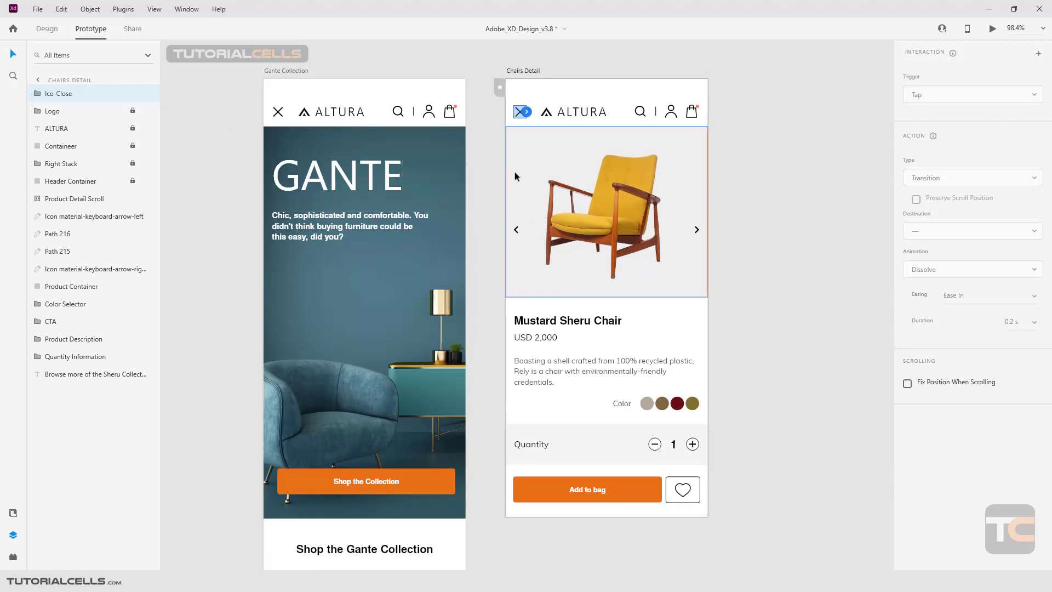
{"action": "scroll", "coordinate": [521, 173], "scroll_direction": "down", "scroll_amount": 5}
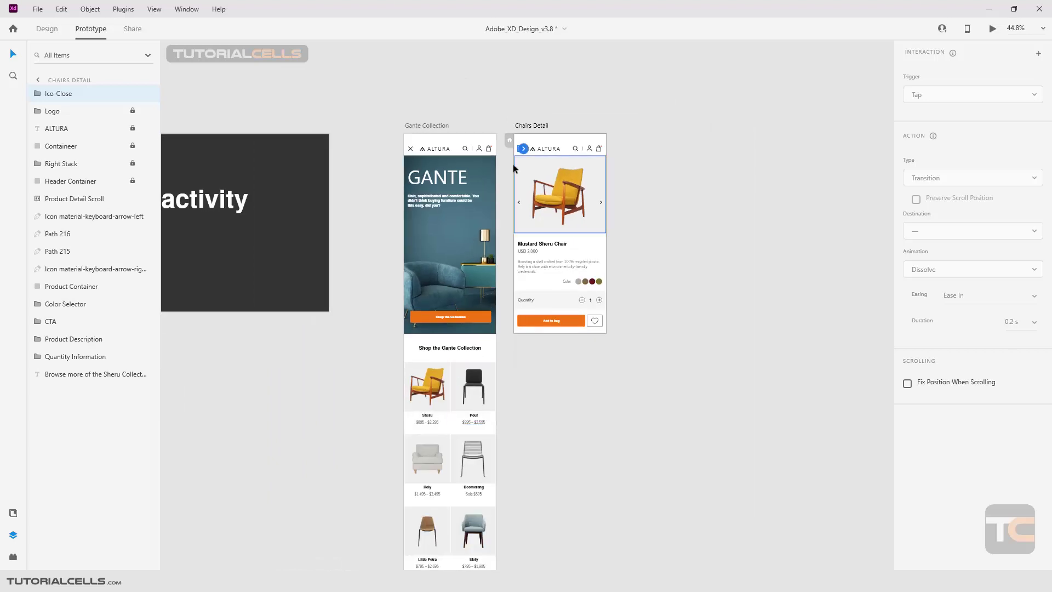
{"action": "left_click_drag", "start_coordinate": [532, 149], "coordinate": [559, 131]}
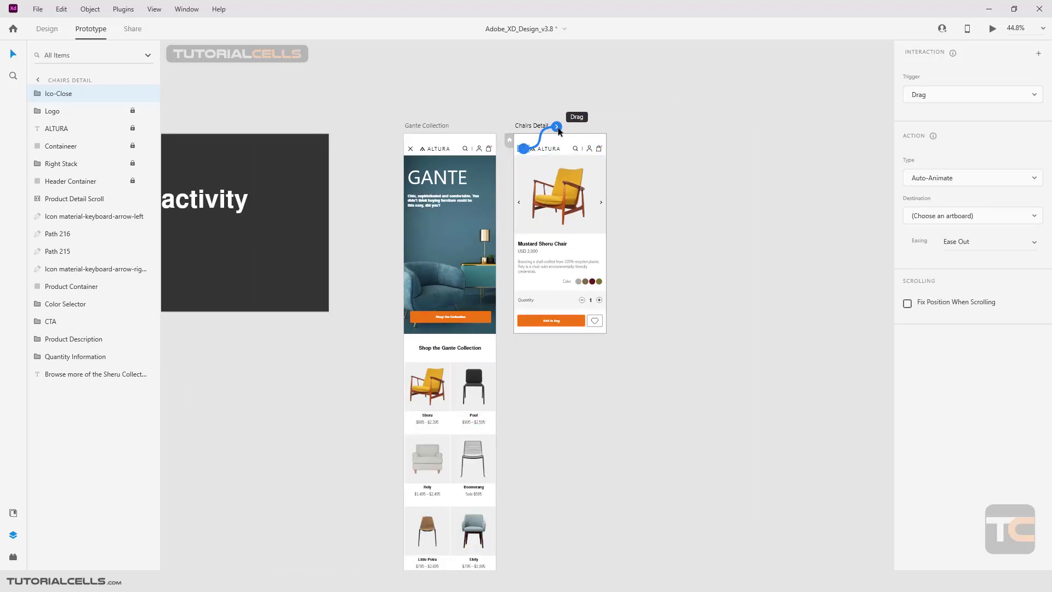
{"action": "left_click", "coordinate": [965, 178]}
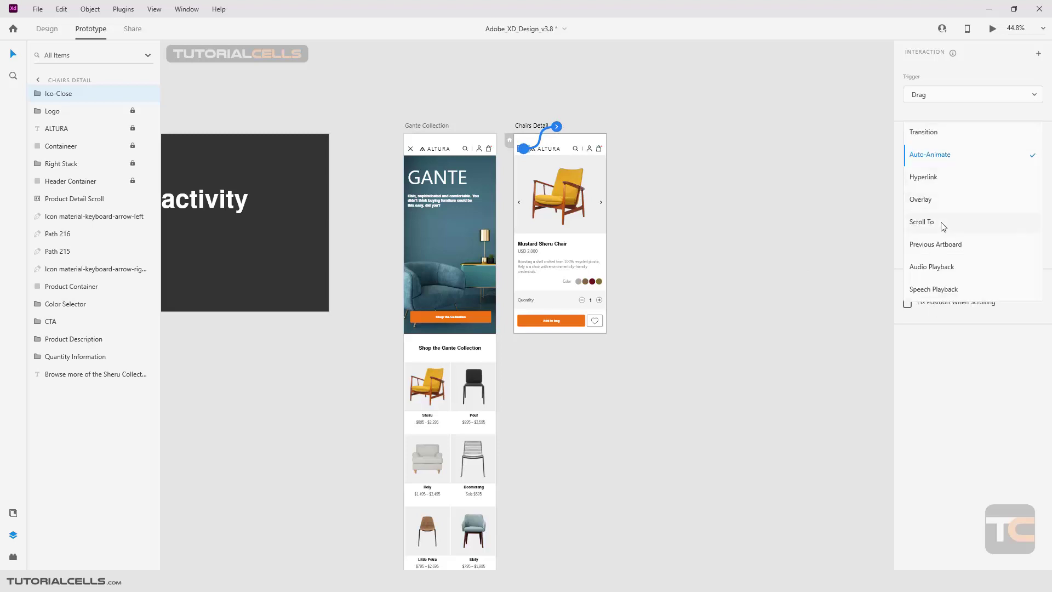
{"action": "left_click", "coordinate": [939, 245]}
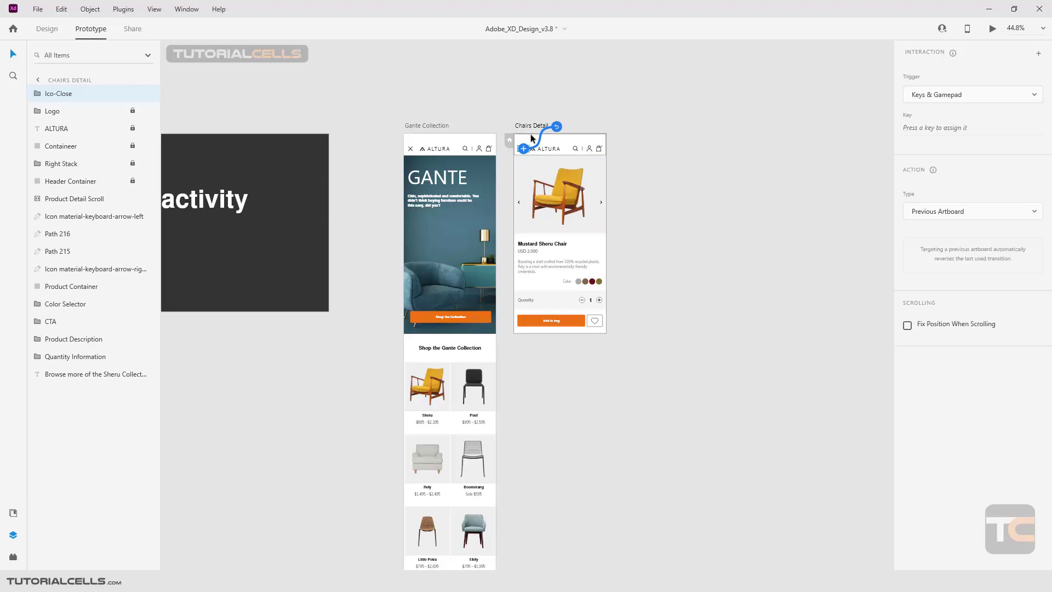
Step: Preview the Chairs Detail artboard and close the preview
{"action": "scroll", "coordinate": [552, 162], "scroll_direction": "down", "scroll_amount": 1}
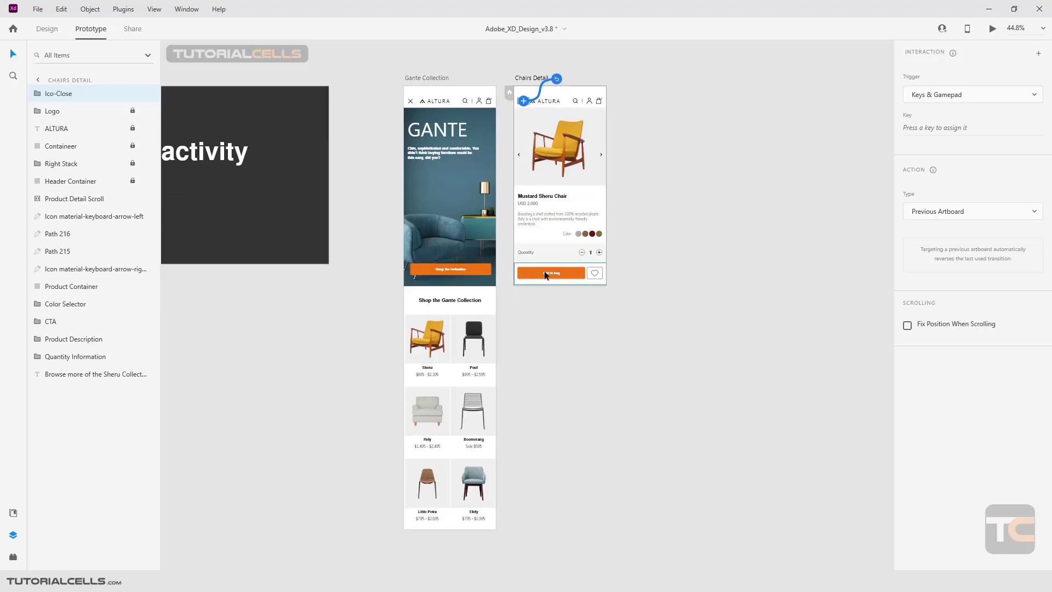
{"action": "left_click", "coordinate": [993, 30]}
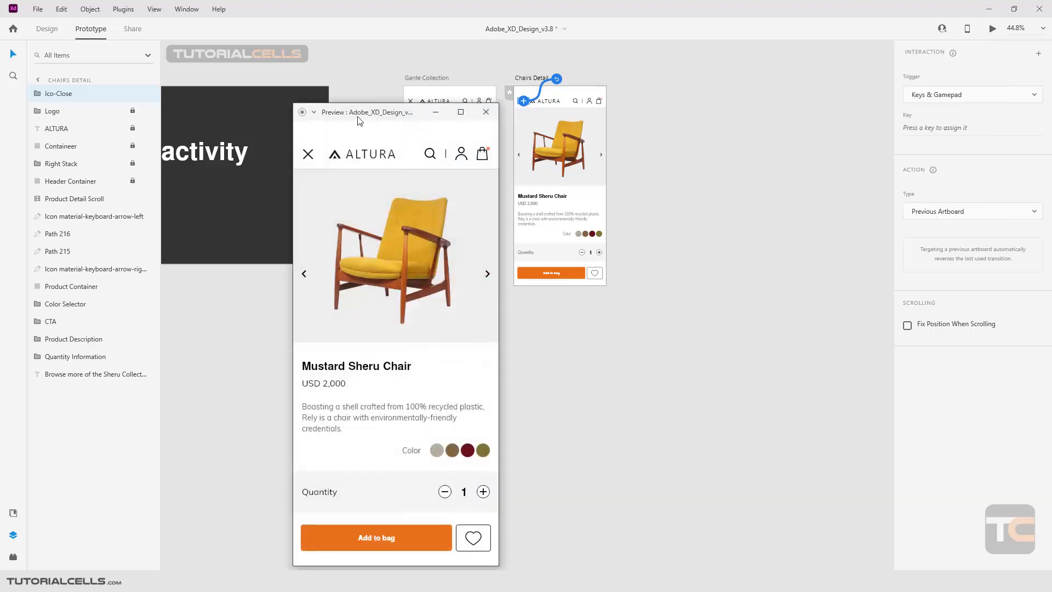
{"action": "left_click_drag", "start_coordinate": [358, 117], "coordinate": [415, 85]}
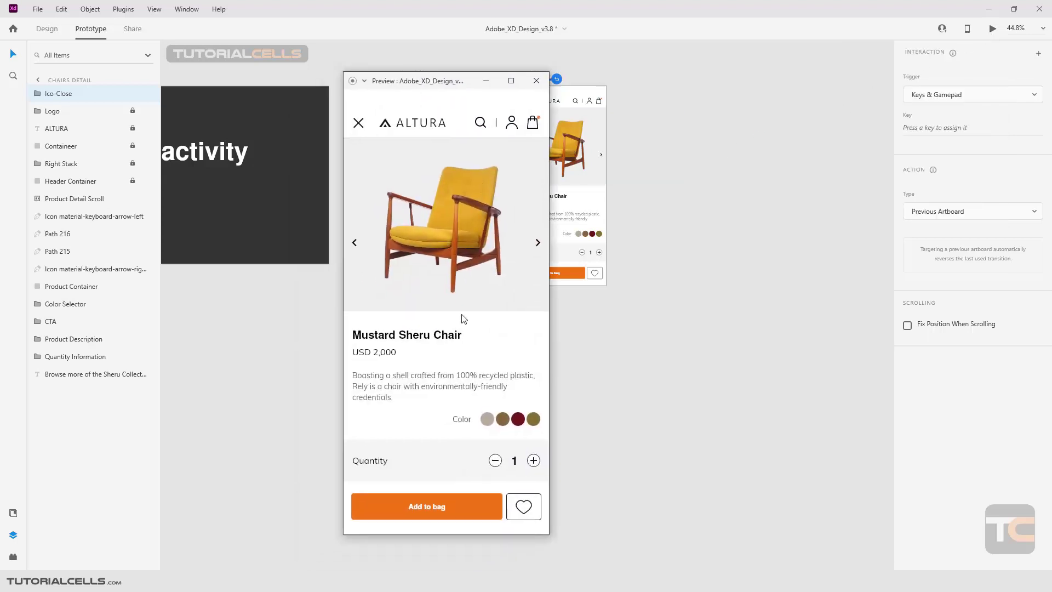
{"action": "left_click", "coordinate": [537, 81]}
Step: Preview the prototype from the Gante Collection artboard, look through its products, and follow the Sheru chair link to its detail page
{"action": "left_click", "coordinate": [430, 77]}
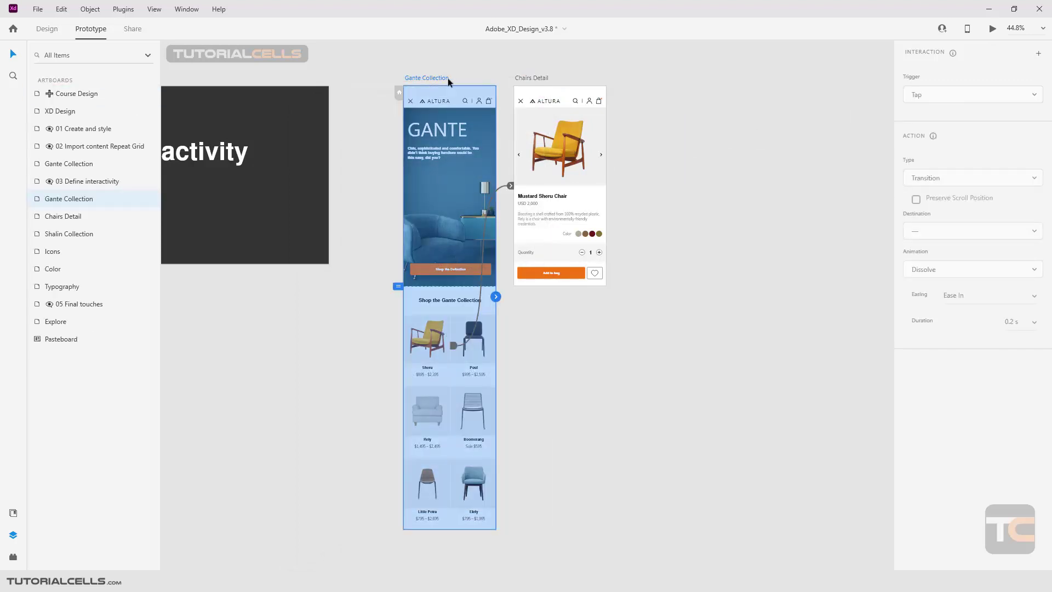
{"action": "left_click", "coordinate": [994, 29]}
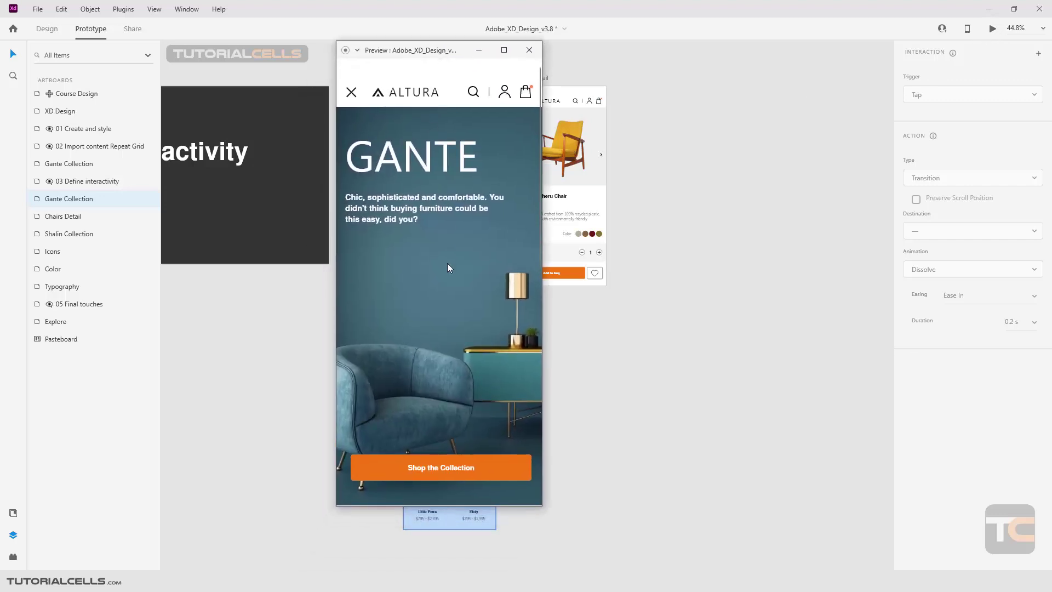
{"action": "scroll", "coordinate": [454, 262], "scroll_direction": "down", "scroll_amount": 9}
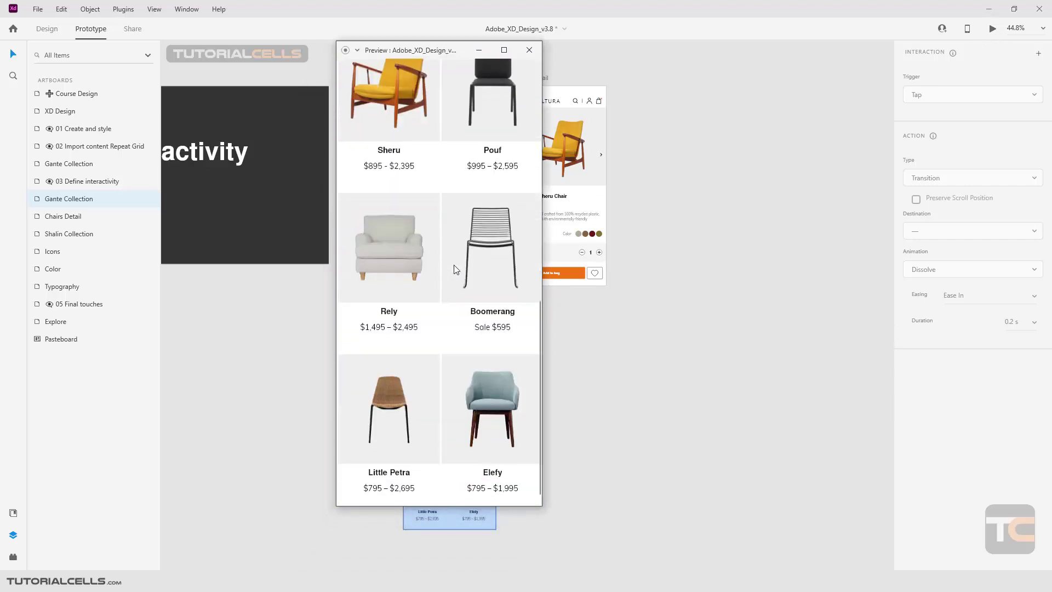
{"action": "scroll", "coordinate": [454, 265], "scroll_direction": "up", "scroll_amount": 6}
{"action": "scroll", "coordinate": [453, 264], "scroll_direction": "down", "scroll_amount": 3}
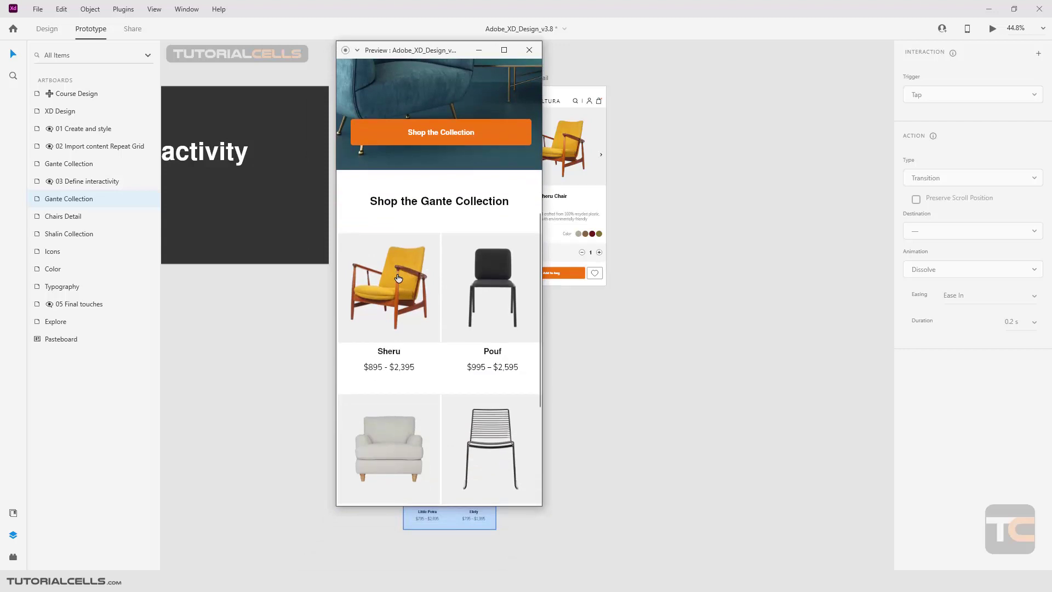
{"action": "left_click", "coordinate": [399, 278]}
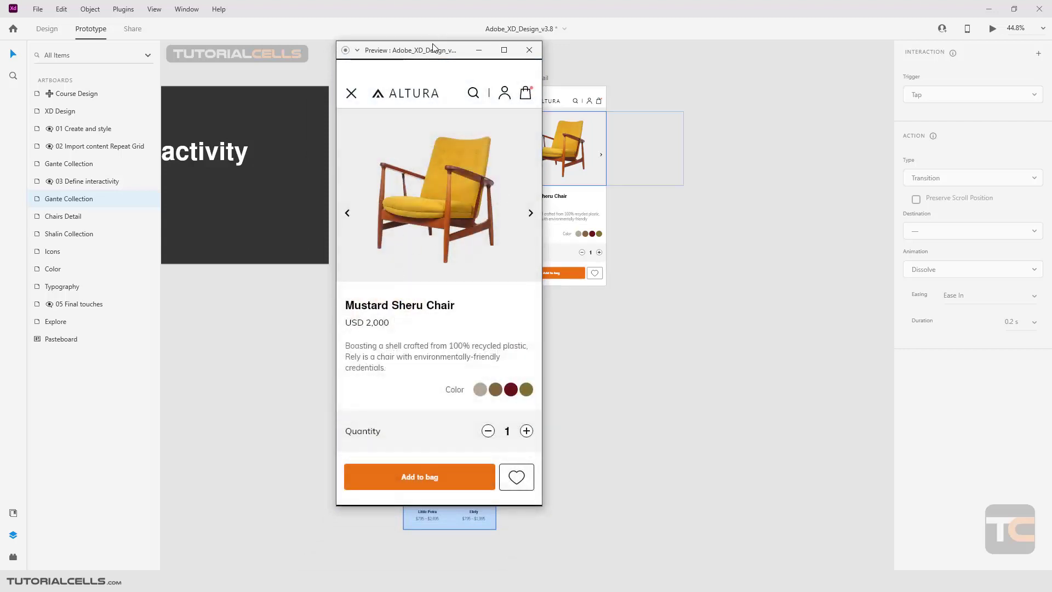
{"action": "left_click_drag", "start_coordinate": [431, 51], "coordinate": [349, 48]}
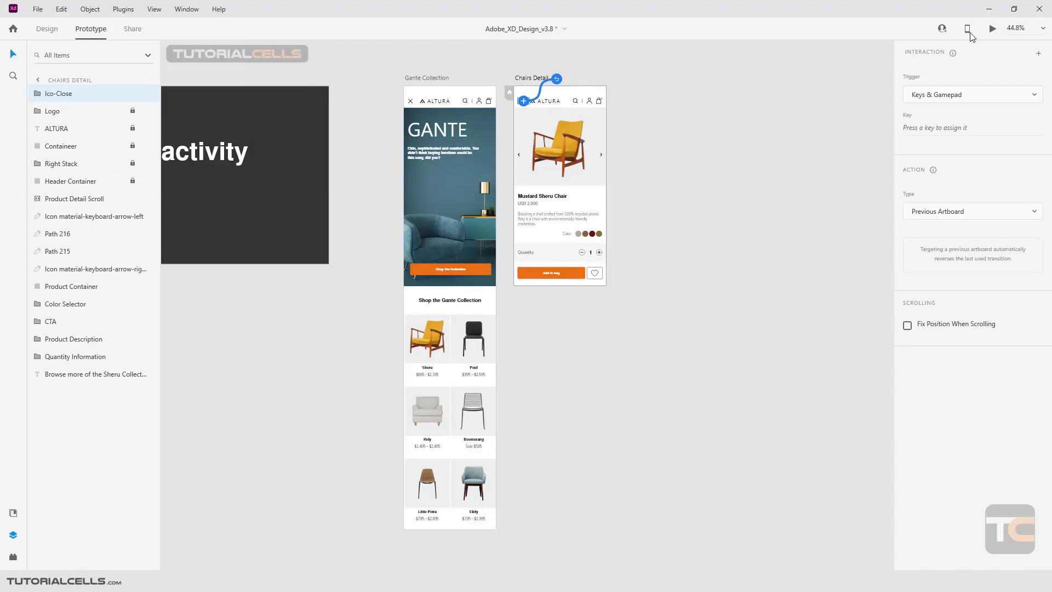
Step: Switch to Share mode to view the link settings, and open and close the start screen
{"action": "mouse_move", "coordinate": [970, 33]}
{"action": "scroll", "coordinate": [646, 219], "scroll_direction": "down", "scroll_amount": 1}
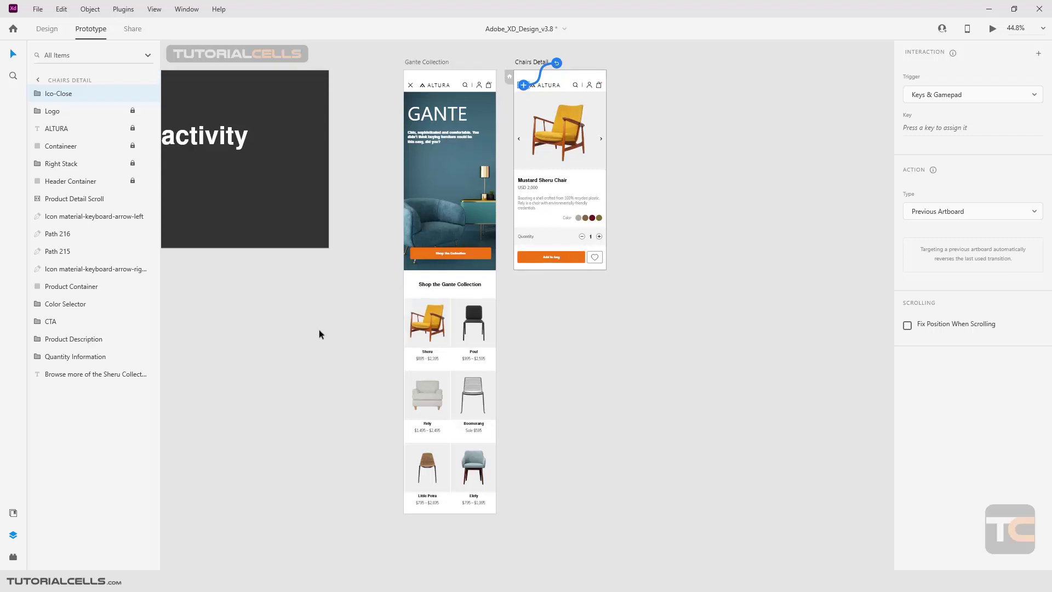
{"action": "left_click", "coordinate": [133, 31]}
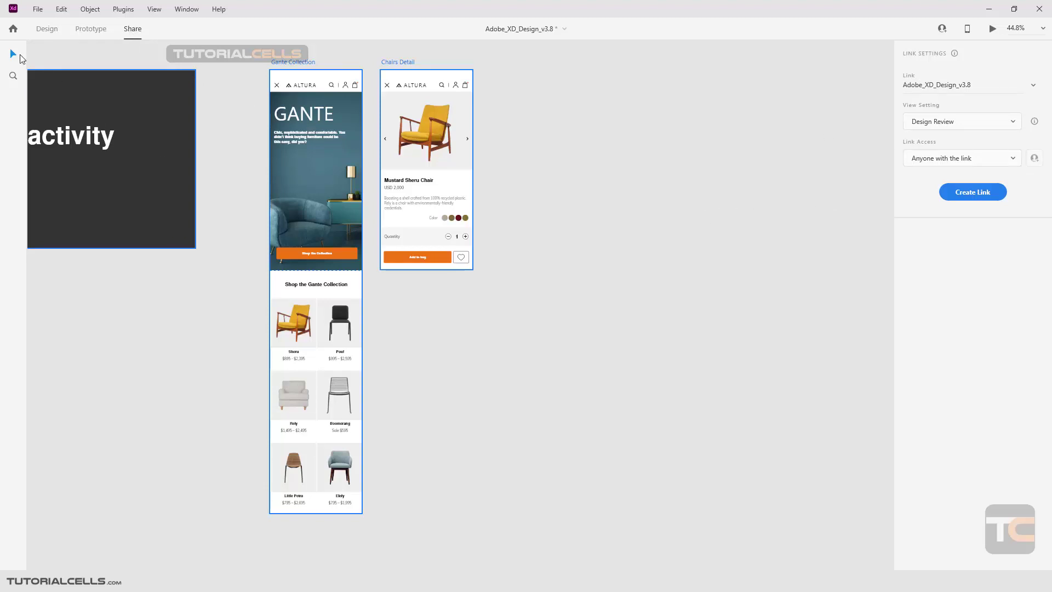
{"action": "left_click", "coordinate": [13, 29]}
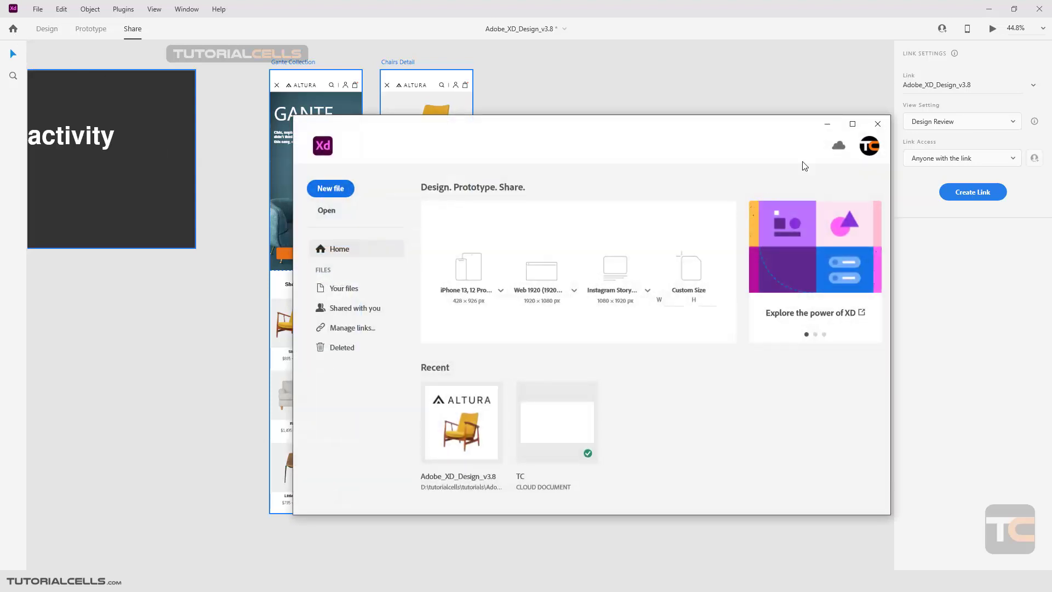
{"action": "left_click", "coordinate": [879, 123]}
Step: Look over the artboards in Share mode around Define interactivity, Gante Collection, Shalin Collection, Typography, Color and Icons
{"action": "scroll", "coordinate": [399, 202], "scroll_direction": "down", "scroll_amount": 4}
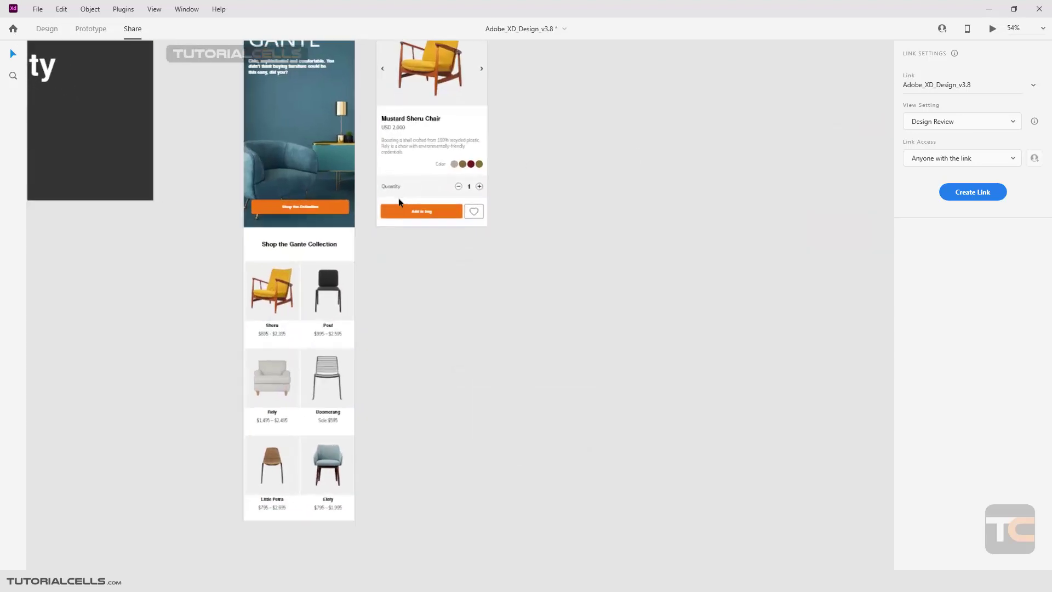
{"action": "scroll", "coordinate": [399, 202], "scroll_direction": "down", "scroll_amount": 5}
{"action": "scroll", "coordinate": [399, 202], "scroll_direction": "down", "scroll_amount": 3}
{"action": "scroll", "coordinate": [363, 191], "scroll_direction": "up", "scroll_amount": 5}
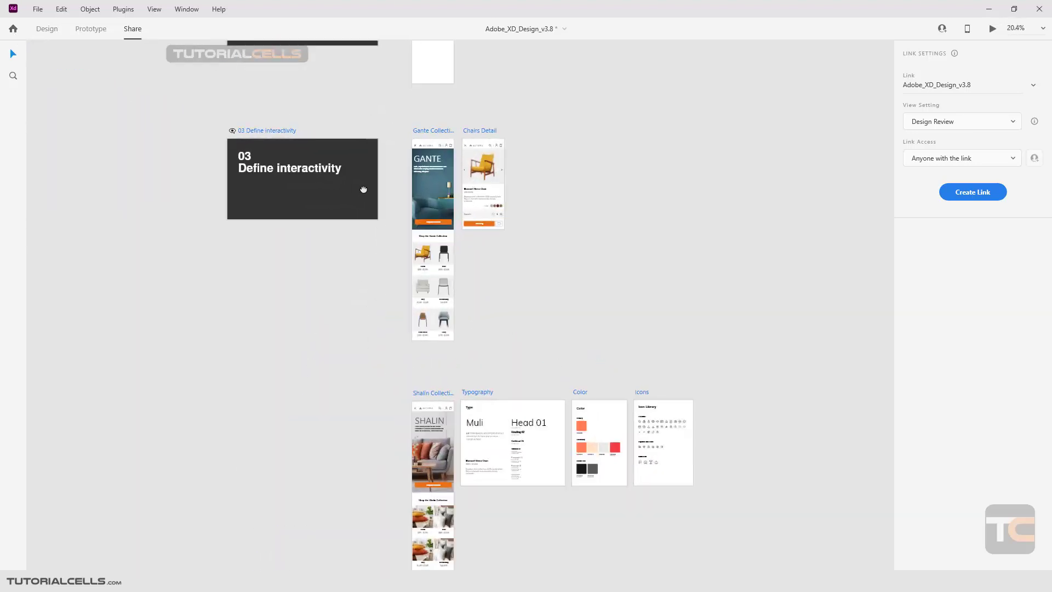
{"action": "left_click_drag", "start_coordinate": [363, 190], "coordinate": [420, 220]}
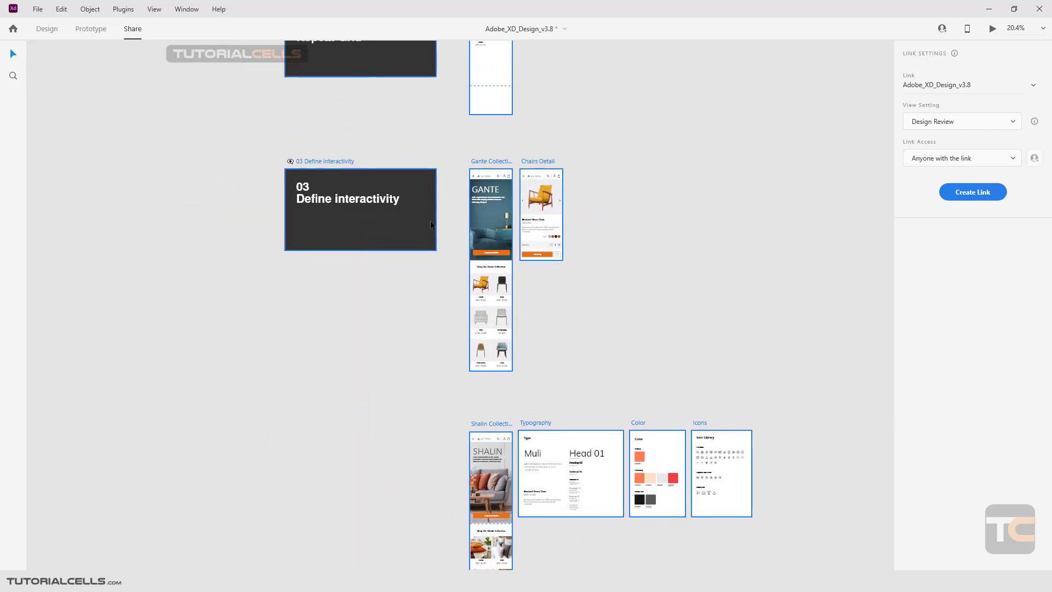
{"action": "left_click_drag", "start_coordinate": [458, 289], "coordinate": [456, 268]}
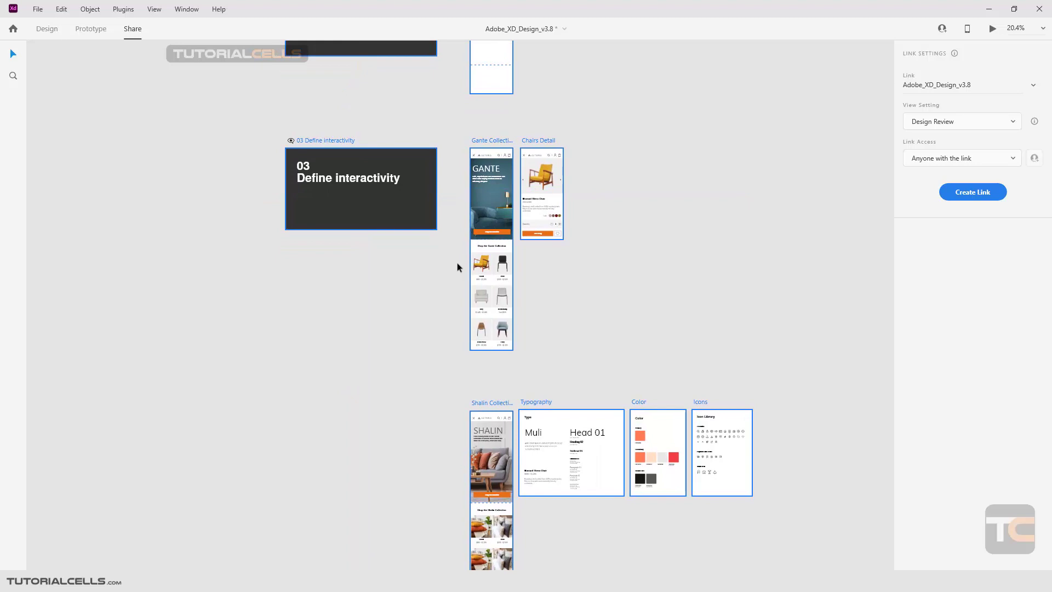